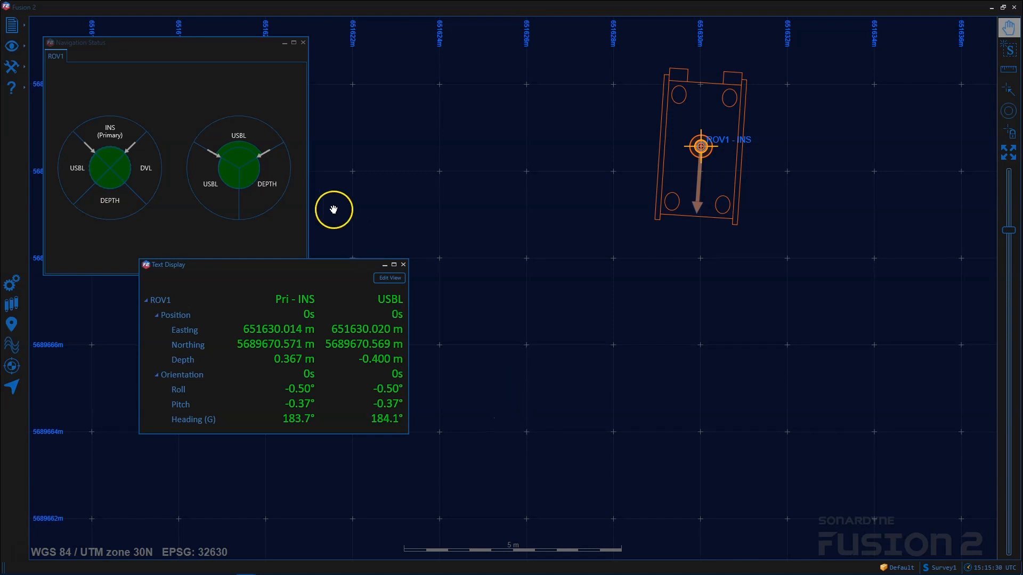
Start a new job named 'How to Guide' with survey name 'Connecting SPRINTNav'.
{"action": "left_click", "coordinate": [12, 26]}
{"action": "left_click", "coordinate": [60, 23]}
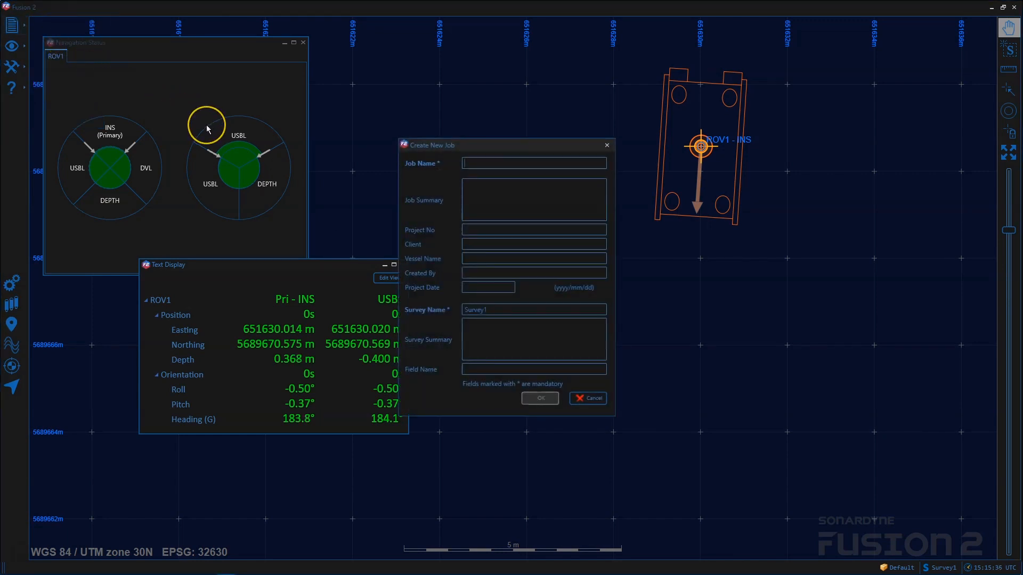
{"action": "type", "text": "Ho"}
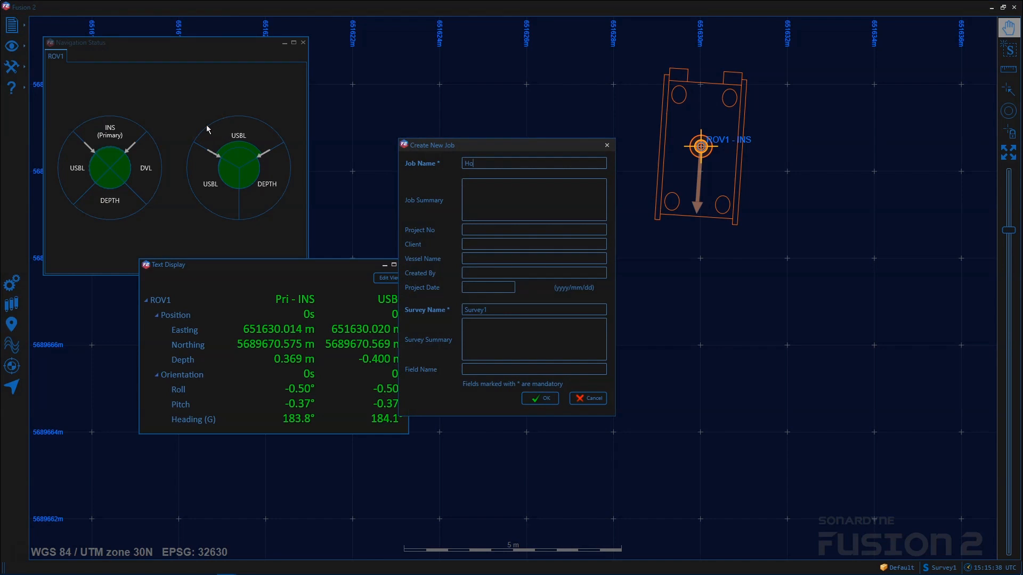
{"action": "type", "text": "w to Guide"}
{"action": "left_click", "coordinate": [203, 133]}
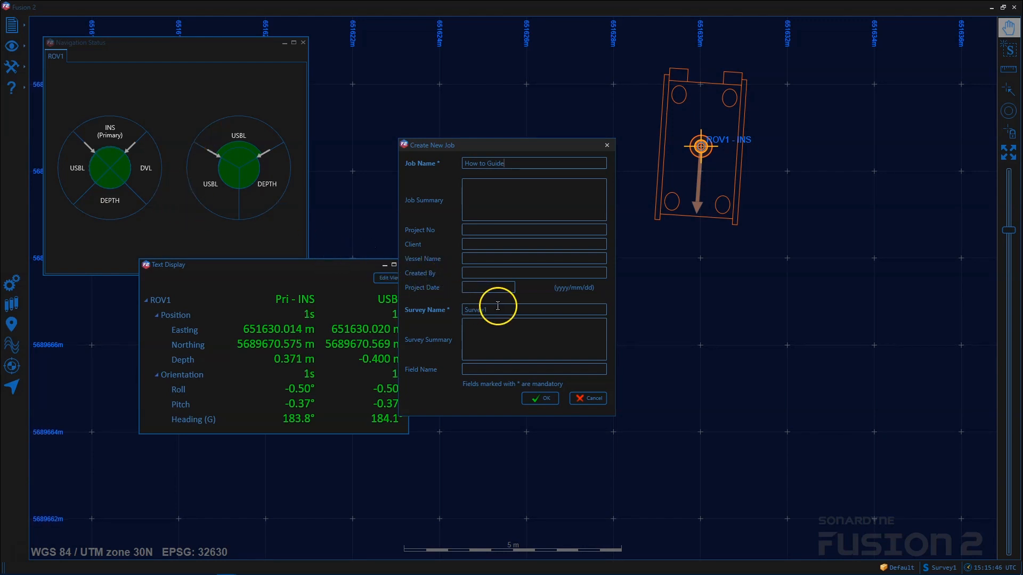
{"action": "left_click_drag", "start_coordinate": [497, 309], "coordinate": [448, 309]}
{"action": "type", "text": "Connectin"}
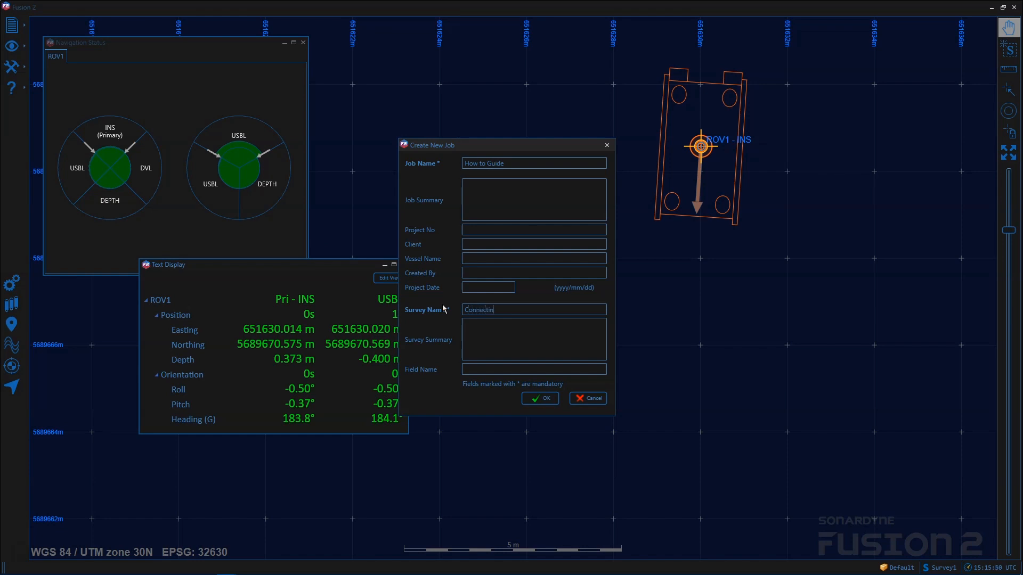
{"action": "type", "text": "g "}
{"action": "type", "text": "PRINTNav"}
Confirm the new job and accept WGS 84 / UTM zone 30N geodesy, reaching System Setup.
{"action": "left_click", "coordinate": [531, 399]}
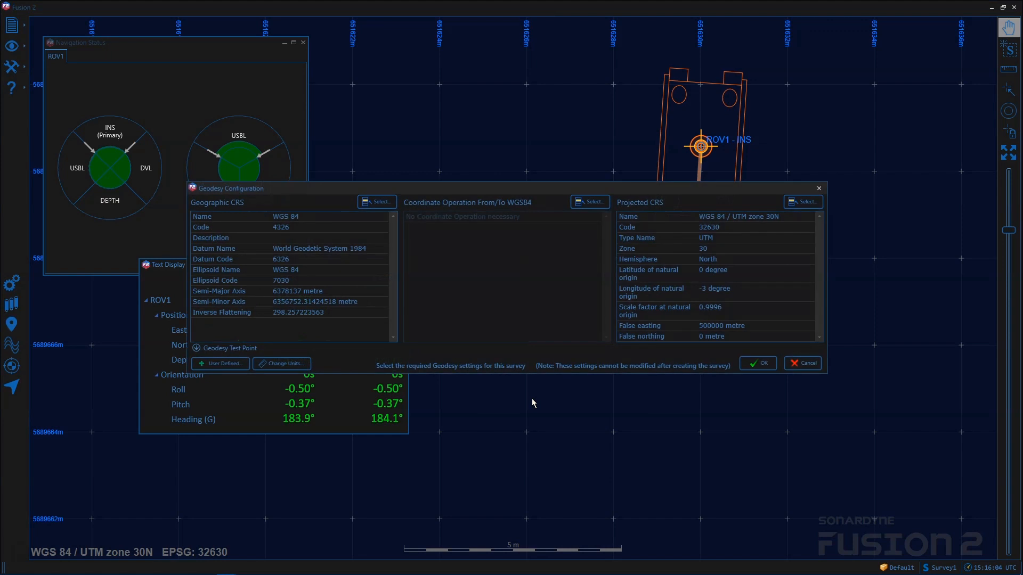
{"action": "left_click", "coordinate": [636, 329]}
{"action": "left_click", "coordinate": [754, 364]}
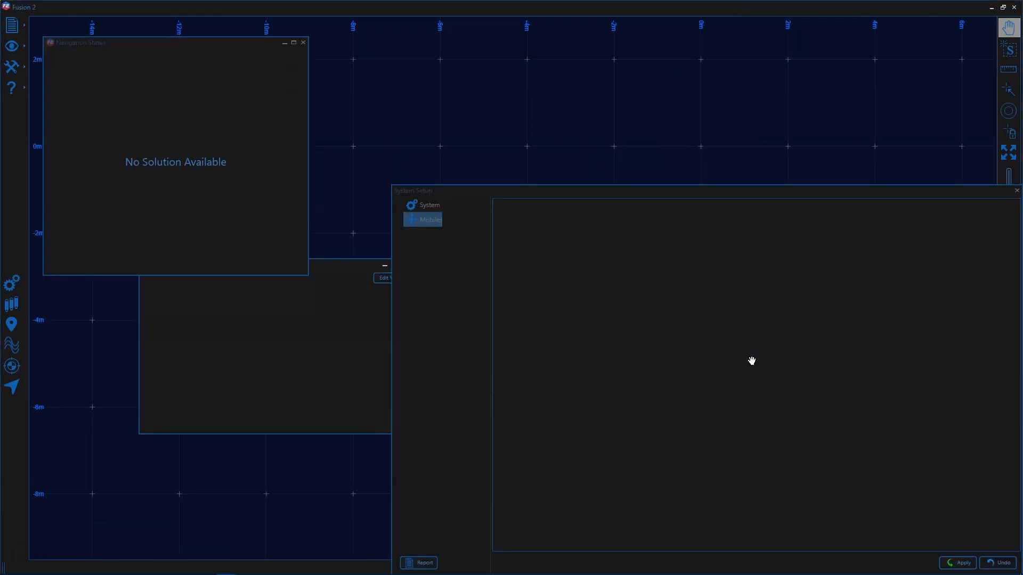
Add an instrument to ROV1 and choose SPRINT-Nav 4K as its type.
{"action": "left_click_drag", "start_coordinate": [703, 198], "coordinate": [547, 121]}
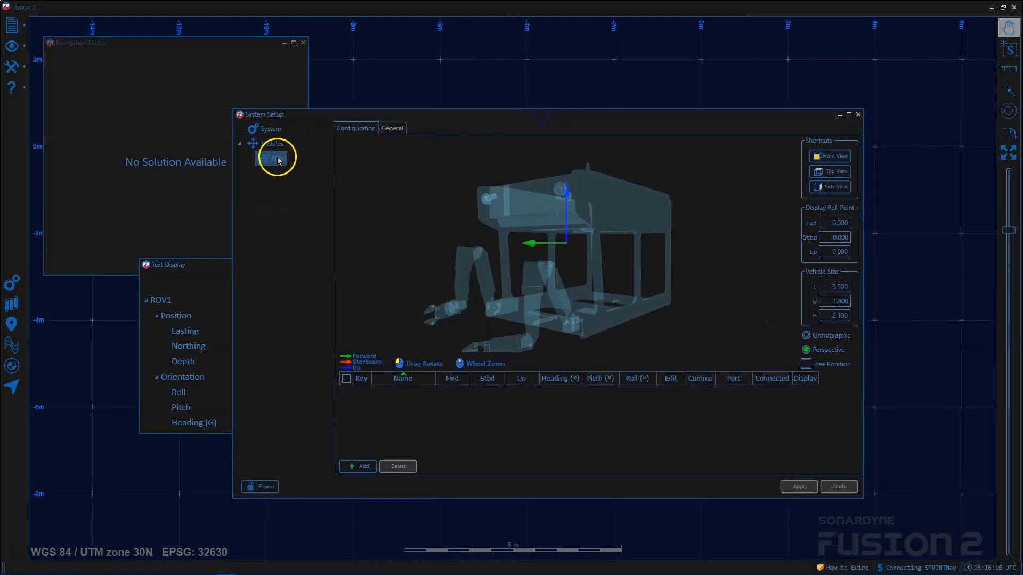
{"action": "right_click", "coordinate": [276, 158]}
{"action": "left_click", "coordinate": [293, 163]}
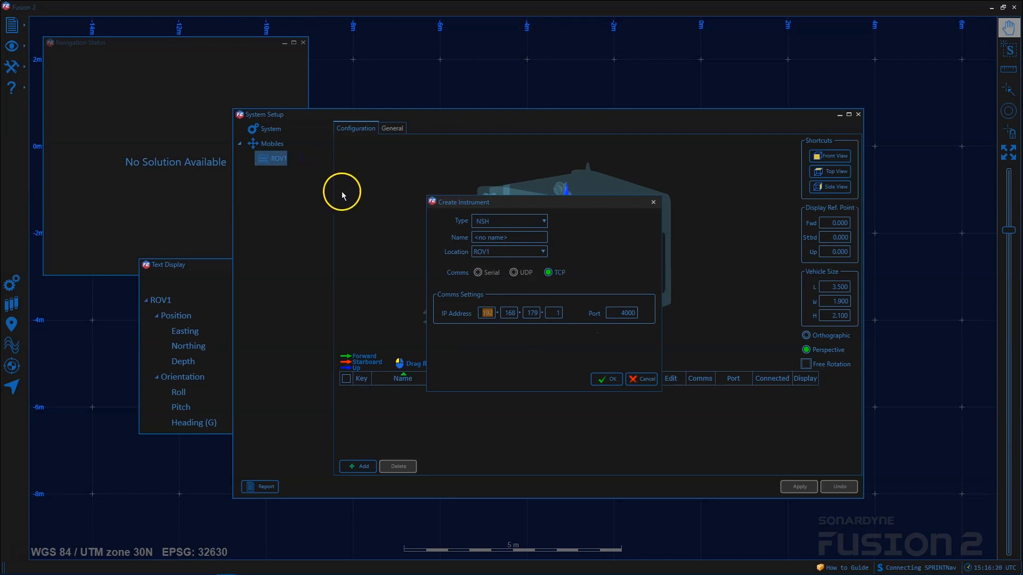
{"action": "left_click", "coordinate": [531, 222]}
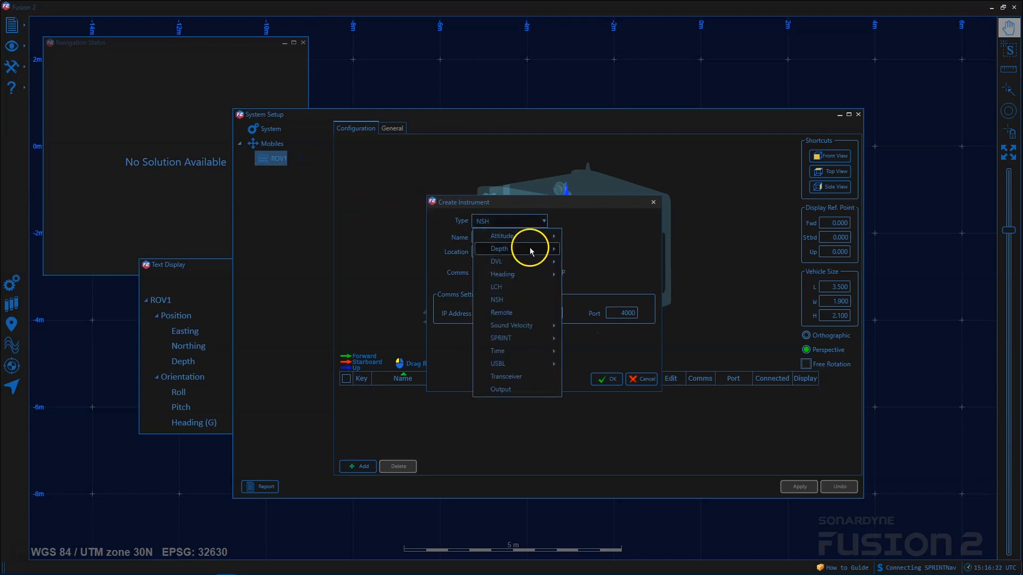
{"action": "mouse_move", "coordinate": [515, 338]}
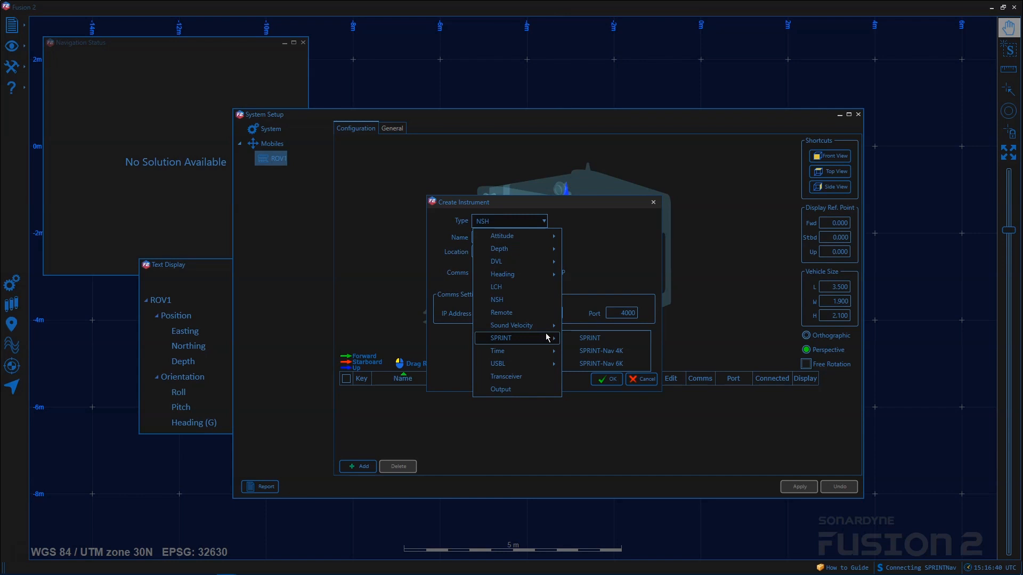
{"action": "left_click", "coordinate": [587, 351]}
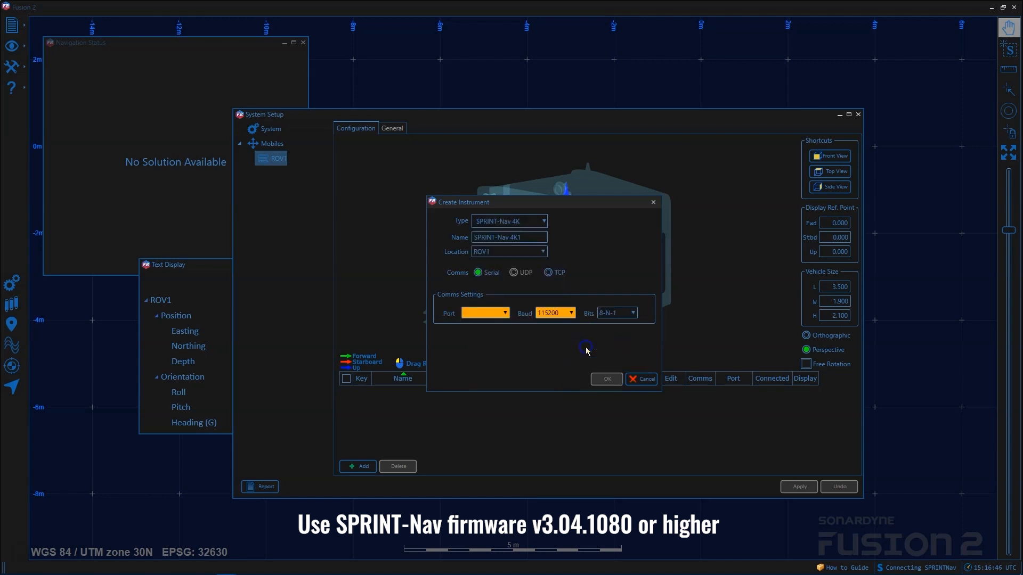
Set the SPRINT-Nav to TCP at 192.168.179.50 port 4000 and create it.
{"action": "left_click", "coordinate": [551, 273]}
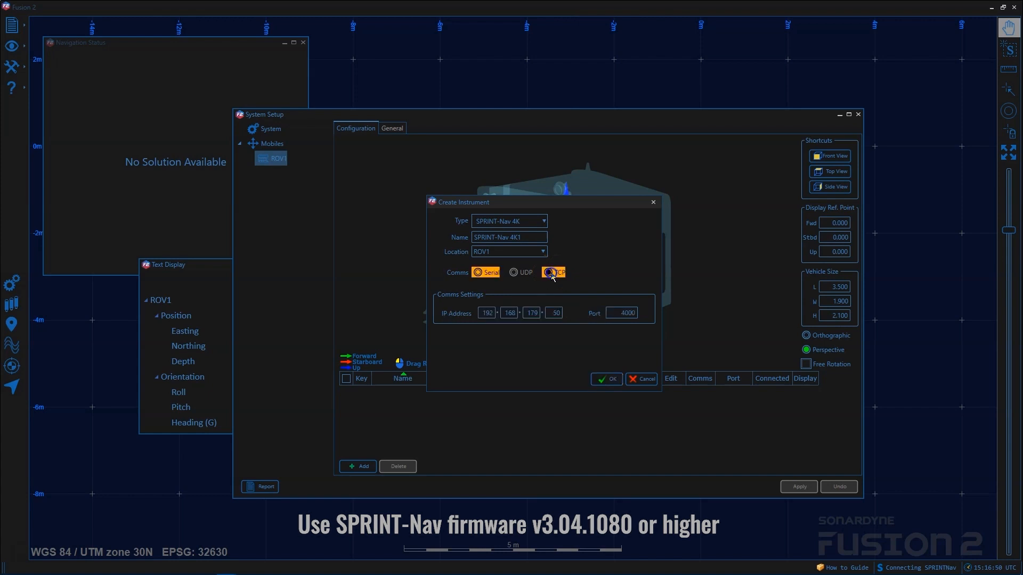
{"action": "left_click", "coordinate": [575, 307]}
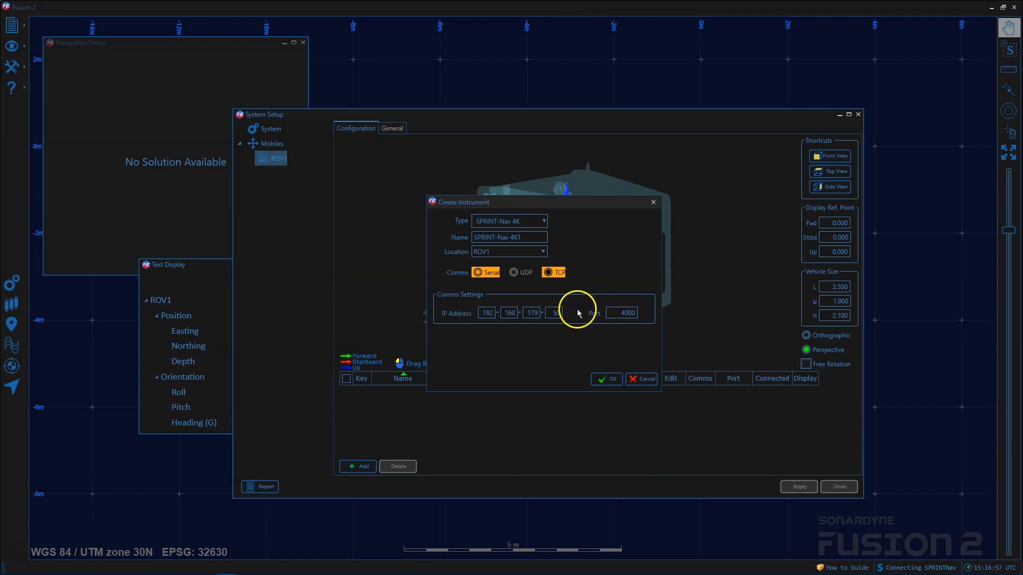
{"action": "left_click", "coordinate": [617, 317]}
{"action": "double_click", "coordinate": [624, 312]}
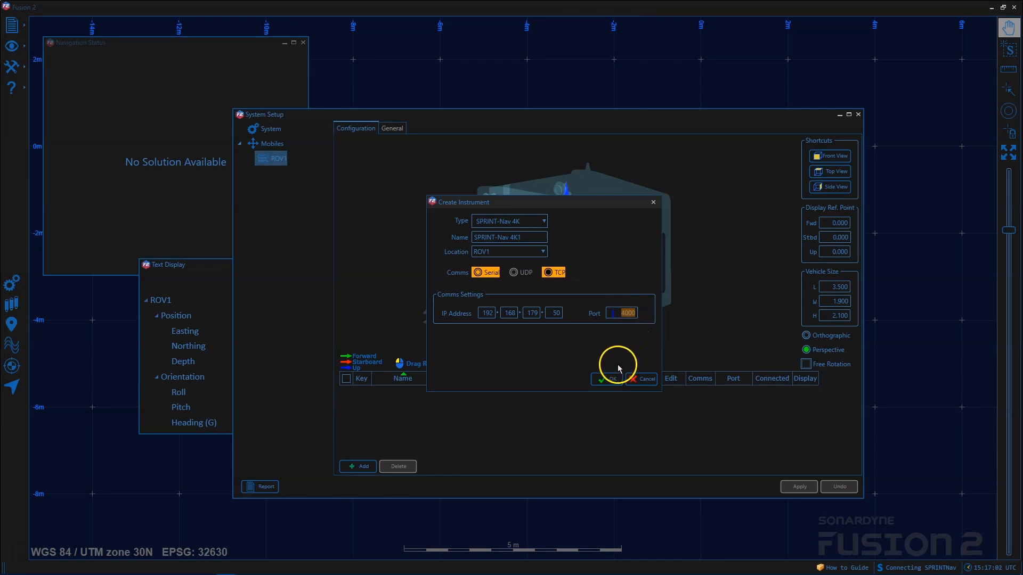
{"action": "left_click", "coordinate": [613, 378]}
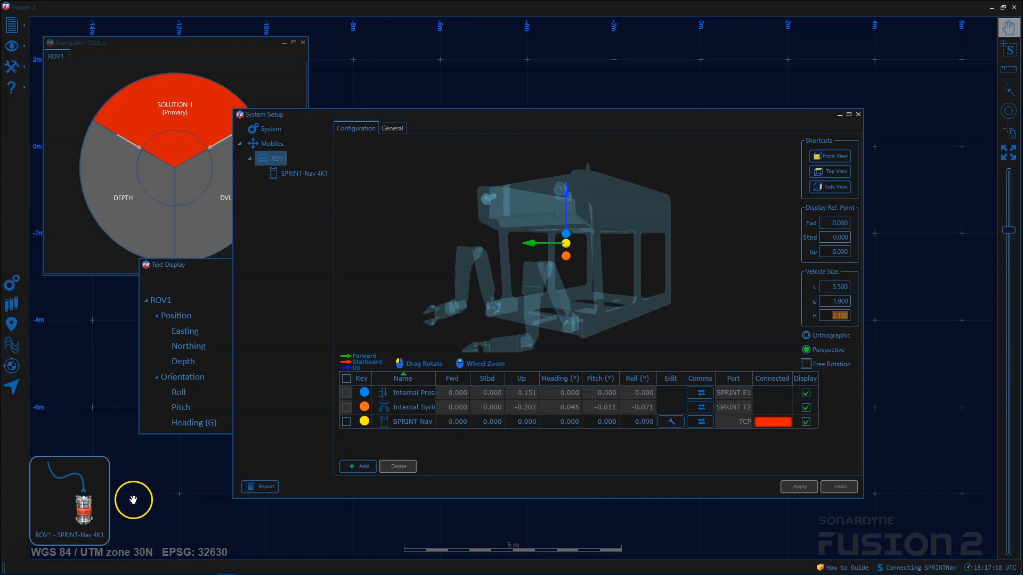
Wait for the SPRINT-Nav instrument to show as connected.
{"action": "left_click", "coordinate": [90, 515]}
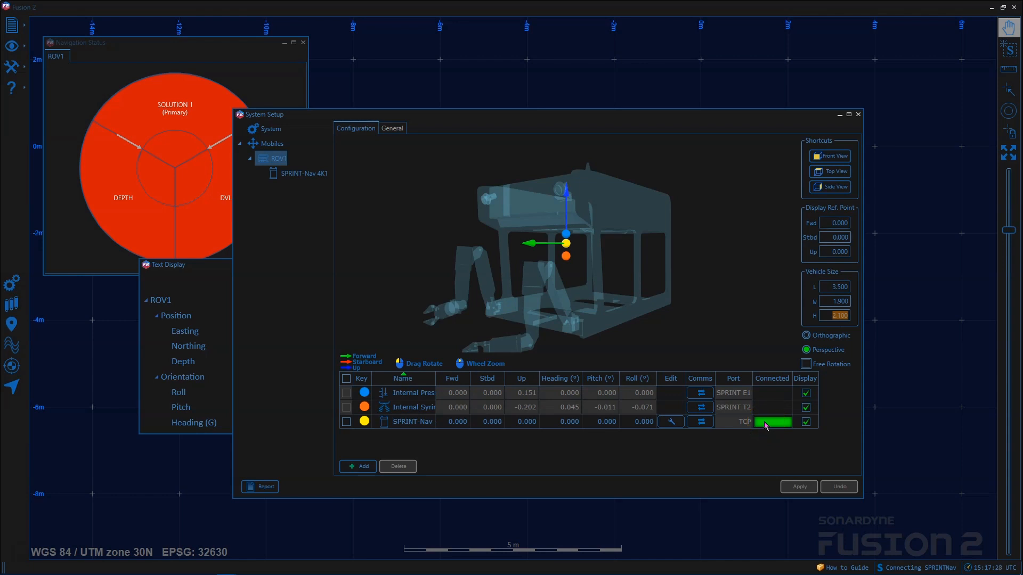
Add another instrument to ROV1 and choose GGA as its type.
{"action": "left_click", "coordinate": [281, 162]}
{"action": "right_click", "coordinate": [280, 163]}
{"action": "left_click", "coordinate": [298, 167]}
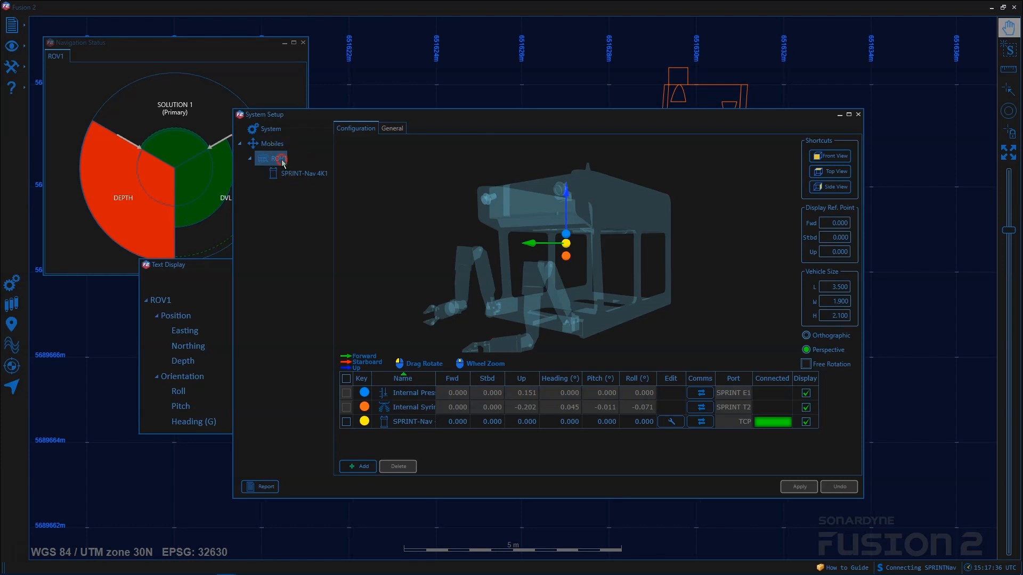
{"action": "right_click", "coordinate": [281, 160]}
{"action": "left_click", "coordinate": [314, 165]}
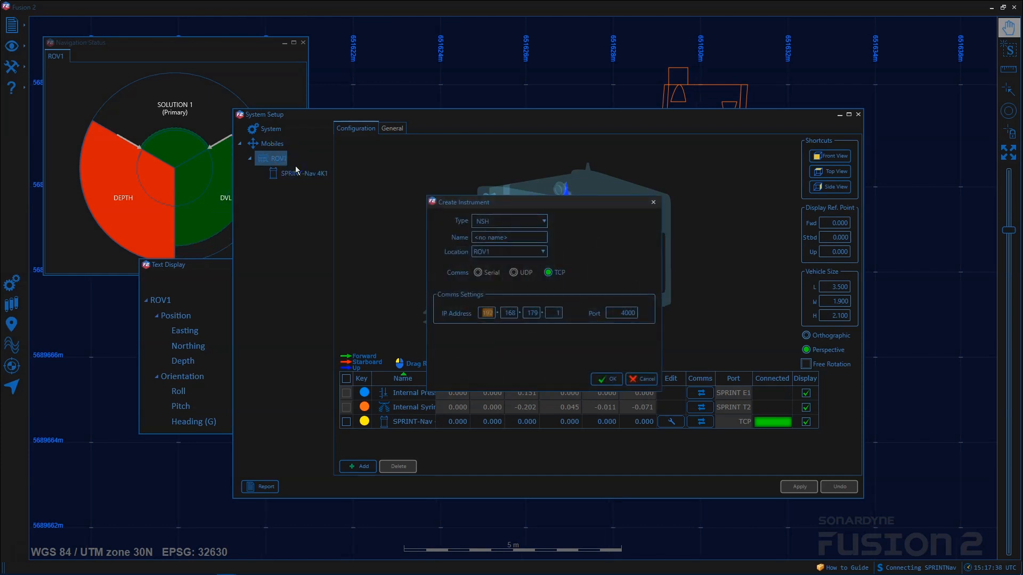
{"action": "left_click", "coordinate": [520, 223]}
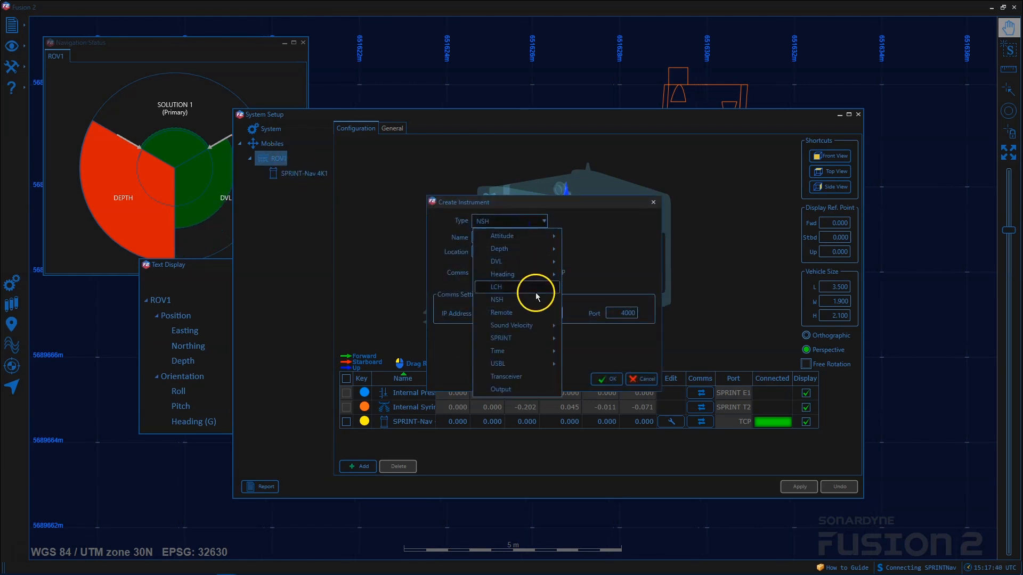
{"action": "mouse_move", "coordinate": [517, 364]}
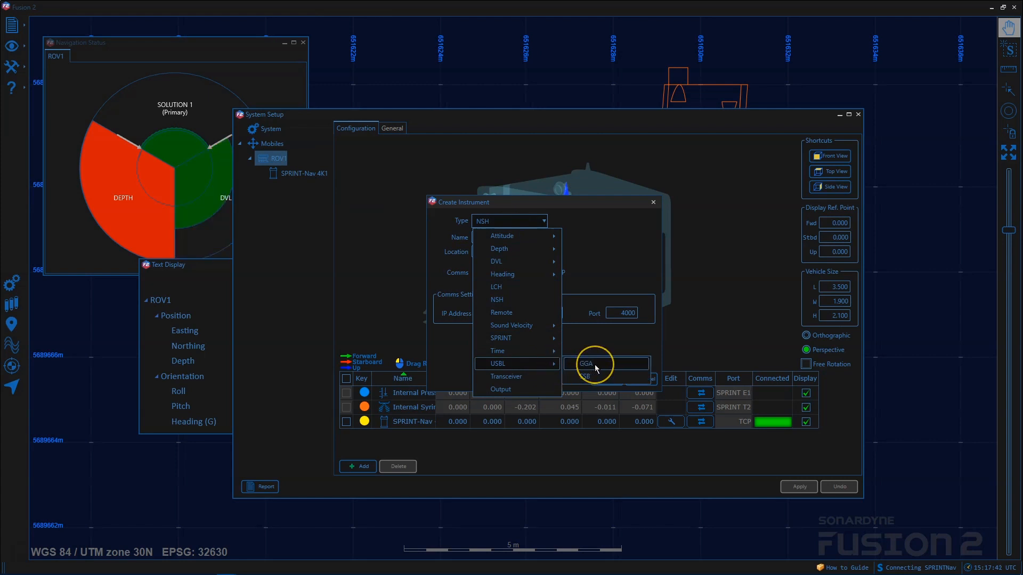
{"action": "left_click", "coordinate": [595, 365]}
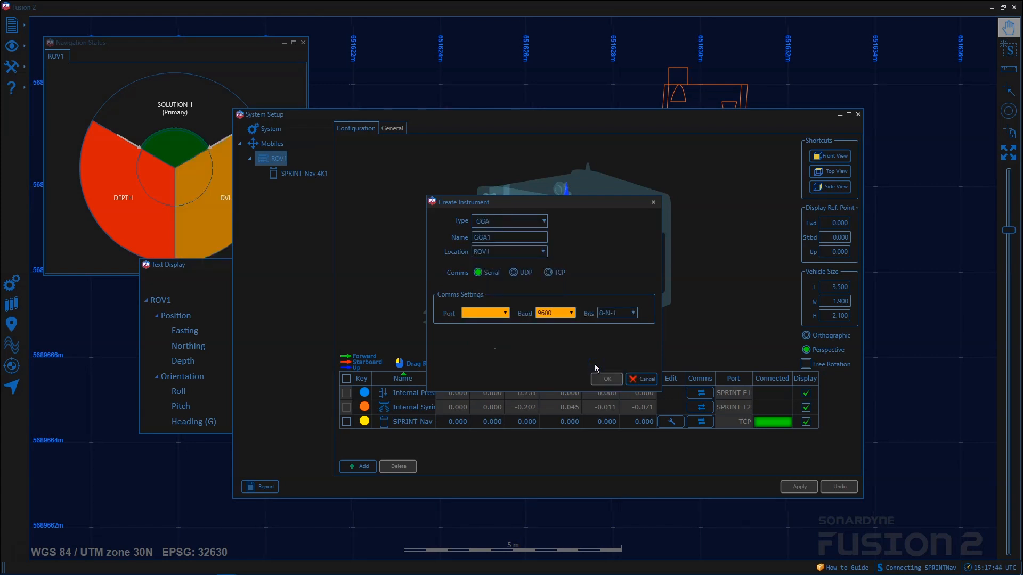
Set GGA1 to receive over UDP on port 6000, create it and close System Setup.
{"action": "left_click", "coordinate": [514, 272]}
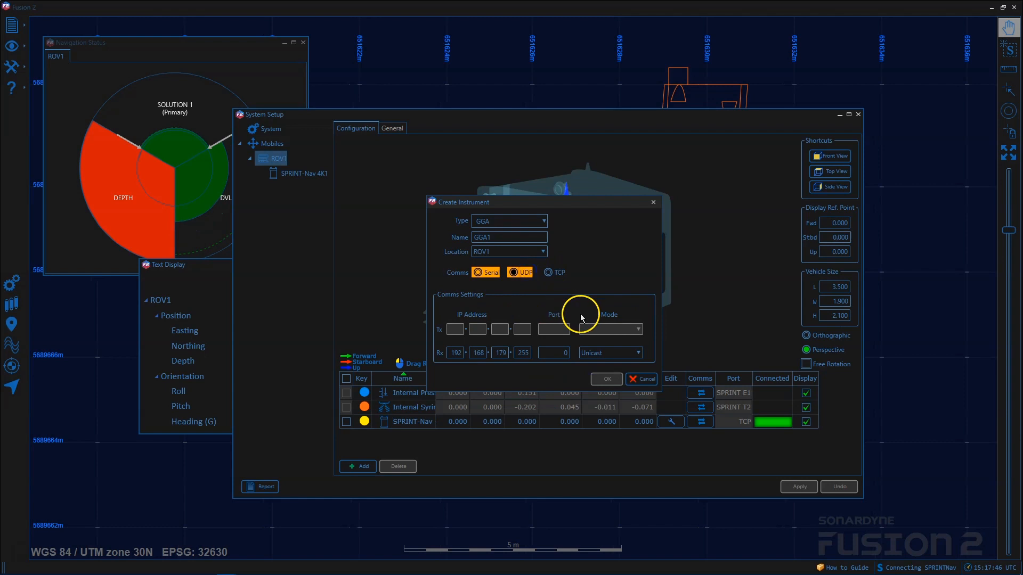
{"action": "left_click", "coordinate": [557, 352]}
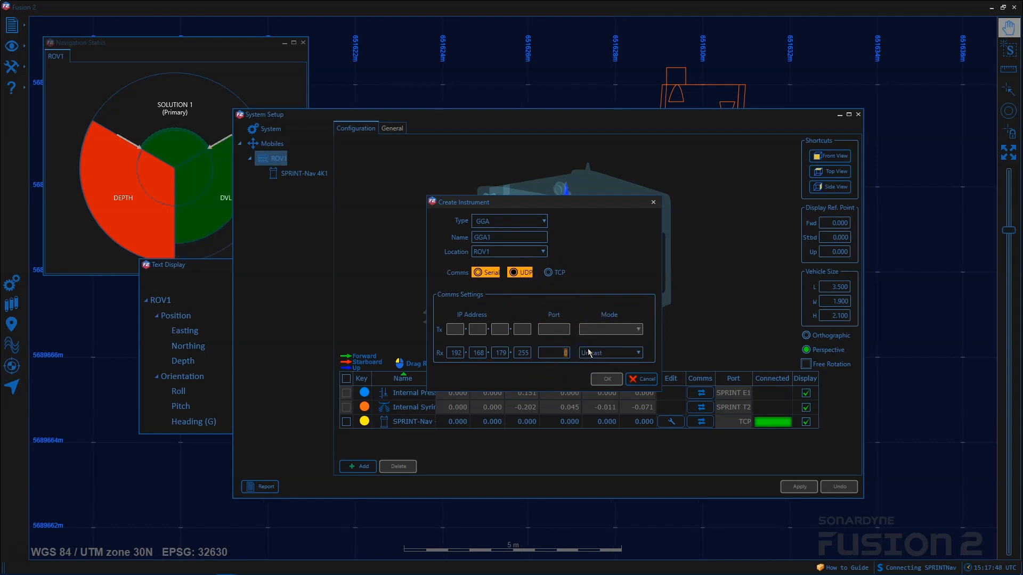
{"action": "type", "text": "4"}
{"action": "type", "text": "000"}
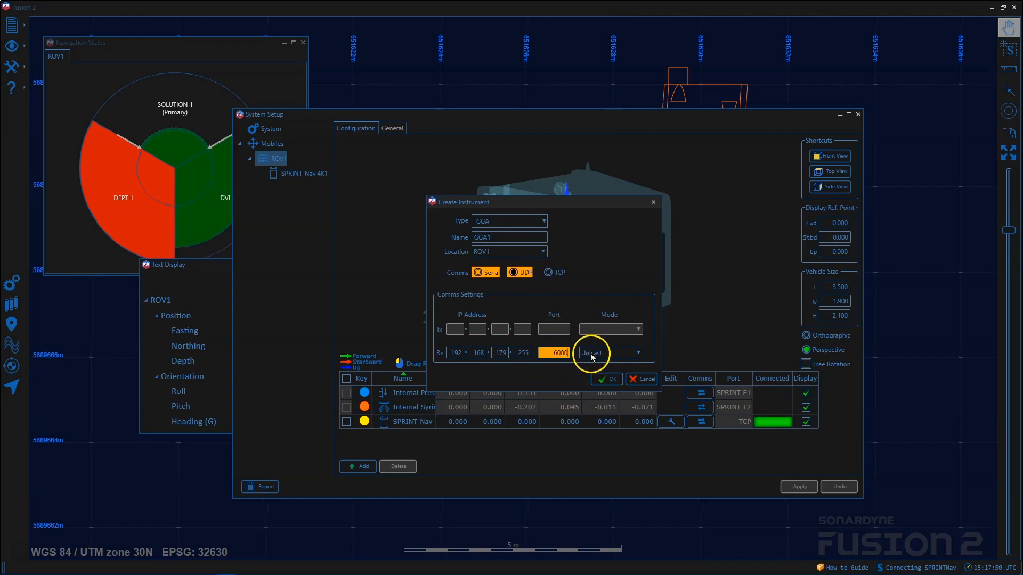
{"action": "left_click", "coordinate": [606, 380]}
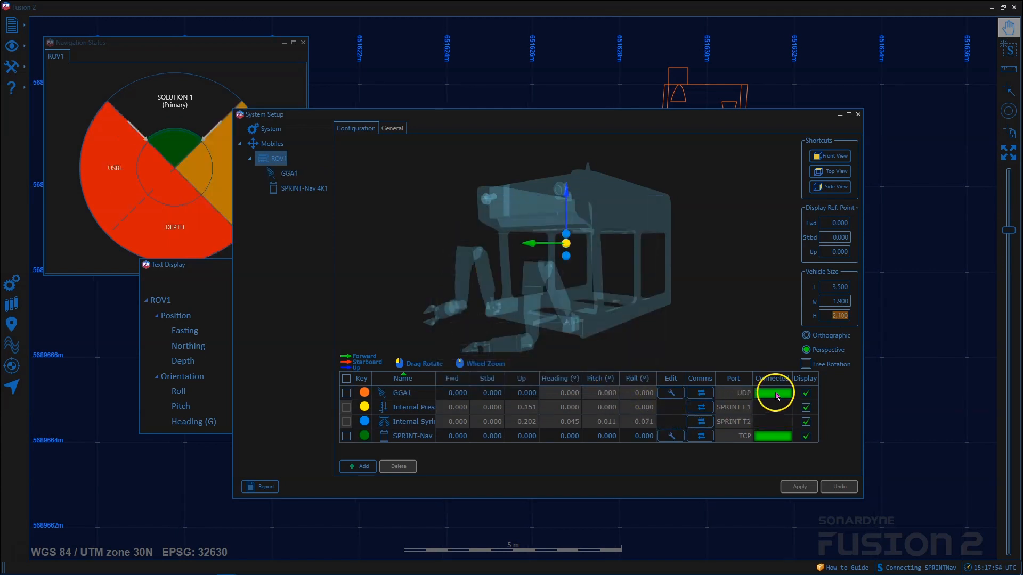
{"action": "left_click", "coordinate": [861, 117]}
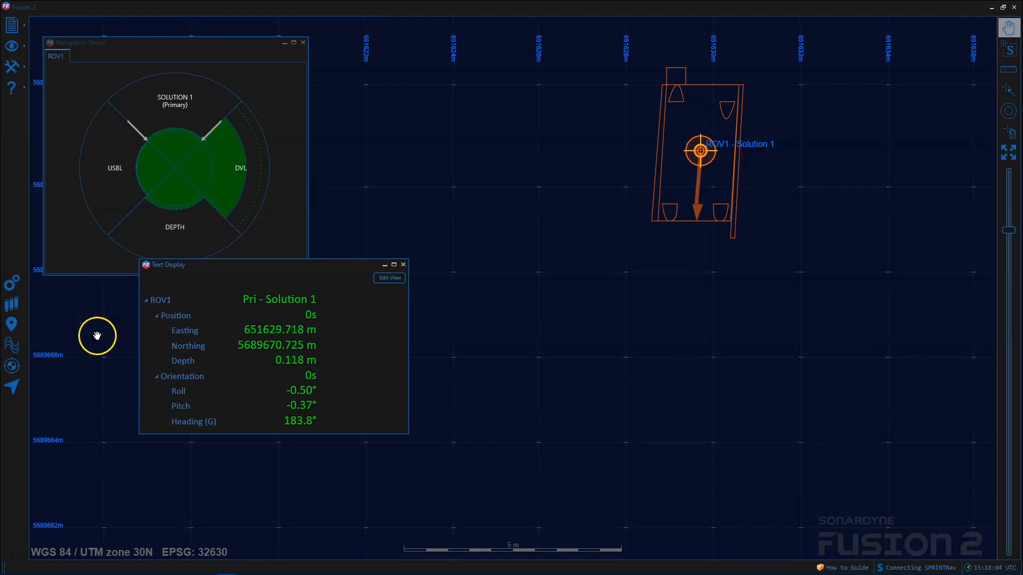
Display Solution 2 and rename the solutions to INS and USBL, applied.
{"action": "left_click", "coordinate": [15, 392]}
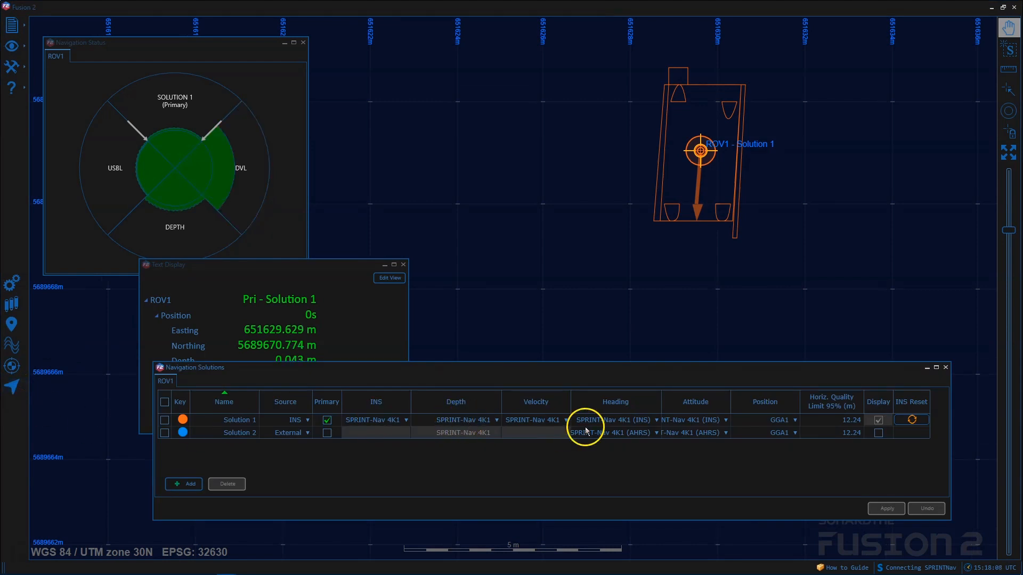
{"action": "left_click", "coordinate": [878, 432]}
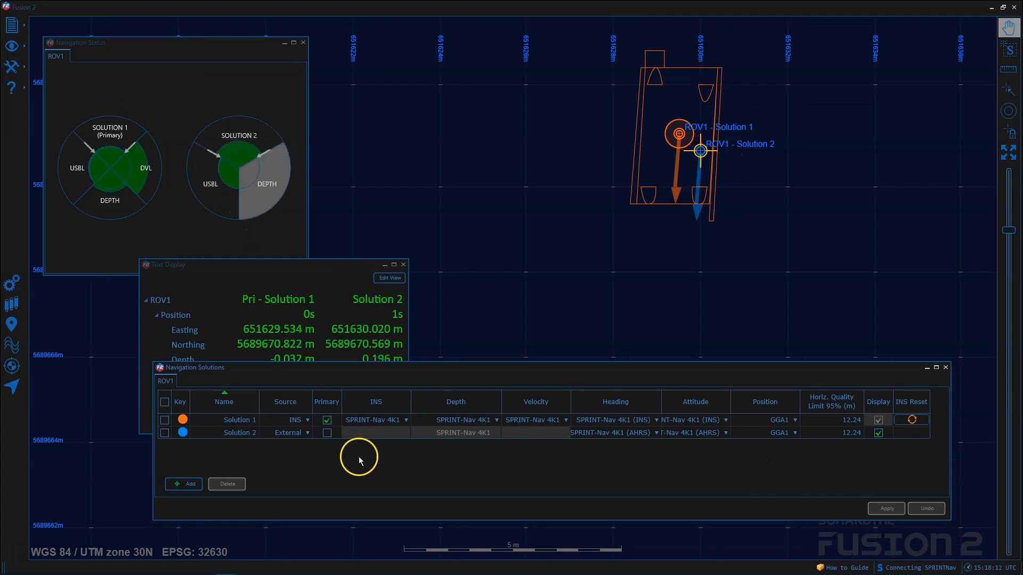
{"action": "double_click", "coordinate": [240, 419]}
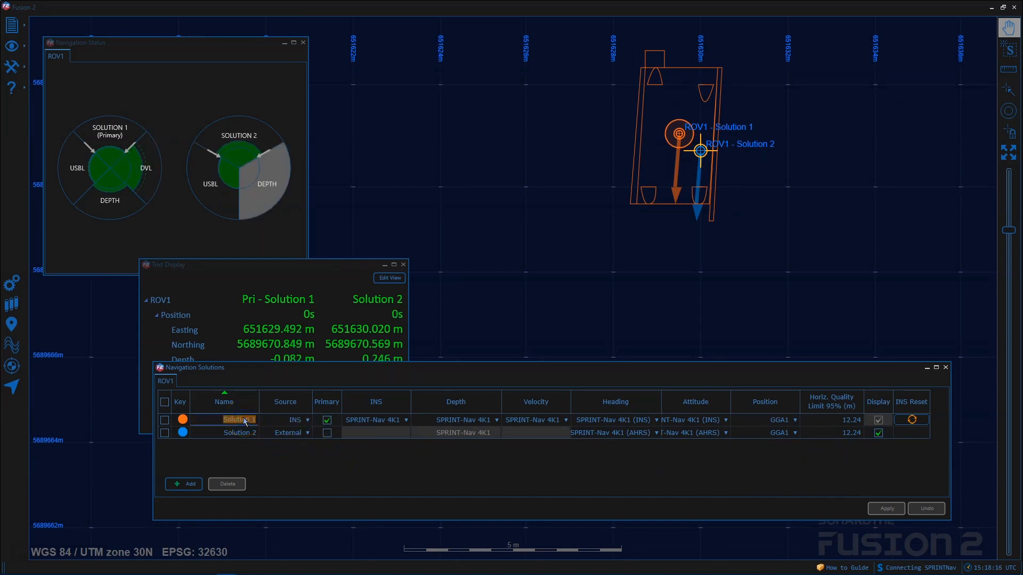
{"action": "key", "text": "BackSpace"}
{"action": "type", "text": "S"}
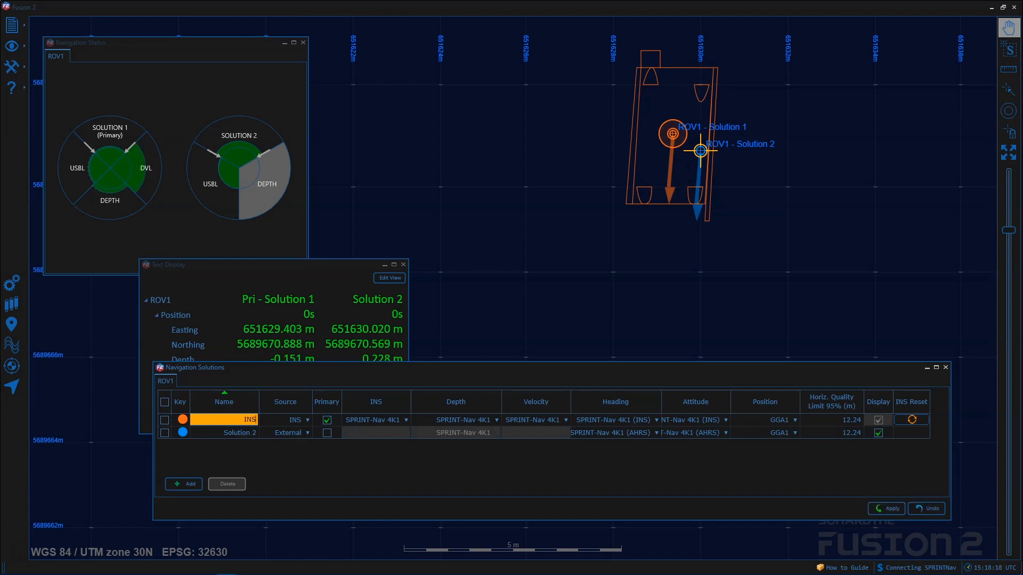
{"action": "left_click", "coordinate": [237, 433]}
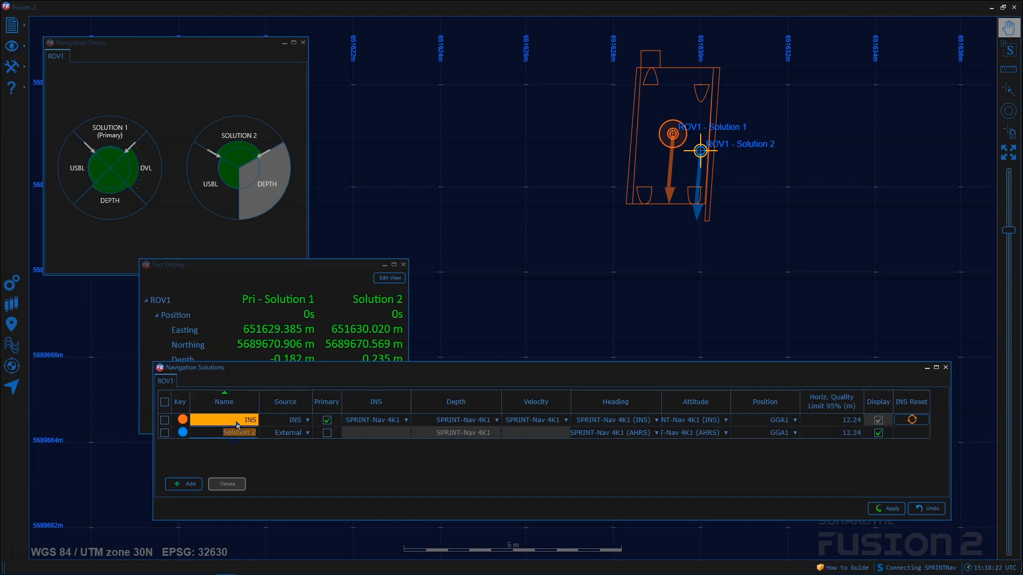
{"action": "type", "text": "u"}
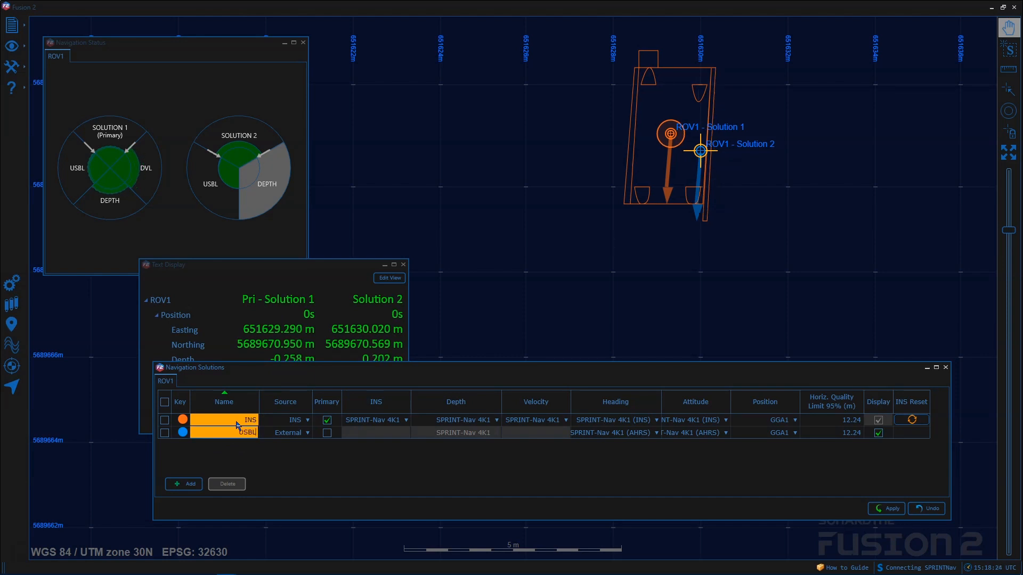
{"action": "left_click", "coordinate": [889, 508]}
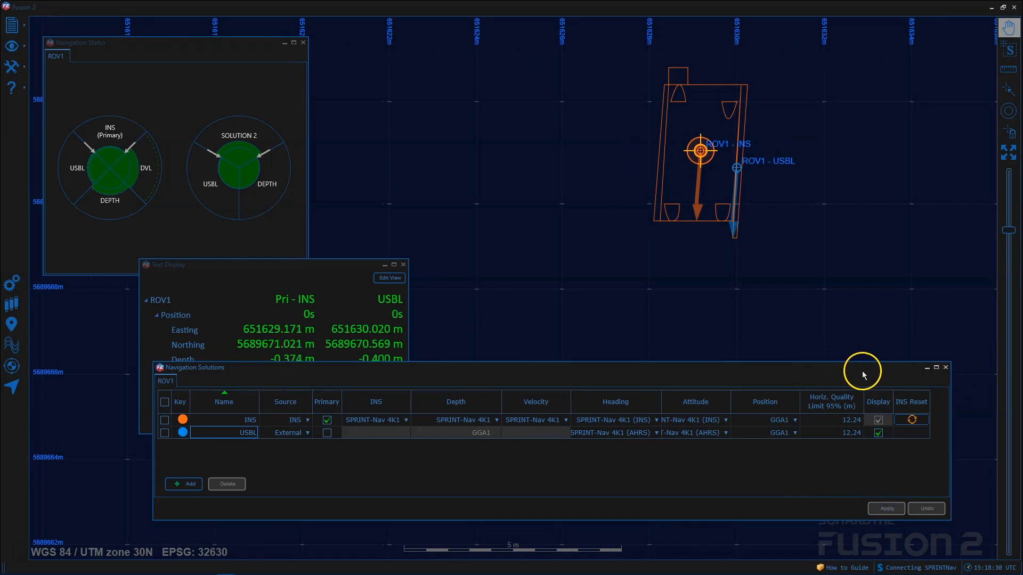
Reset the INS position onto the USBL fix and return to System Setup.
{"action": "left_click", "coordinate": [911, 420]}
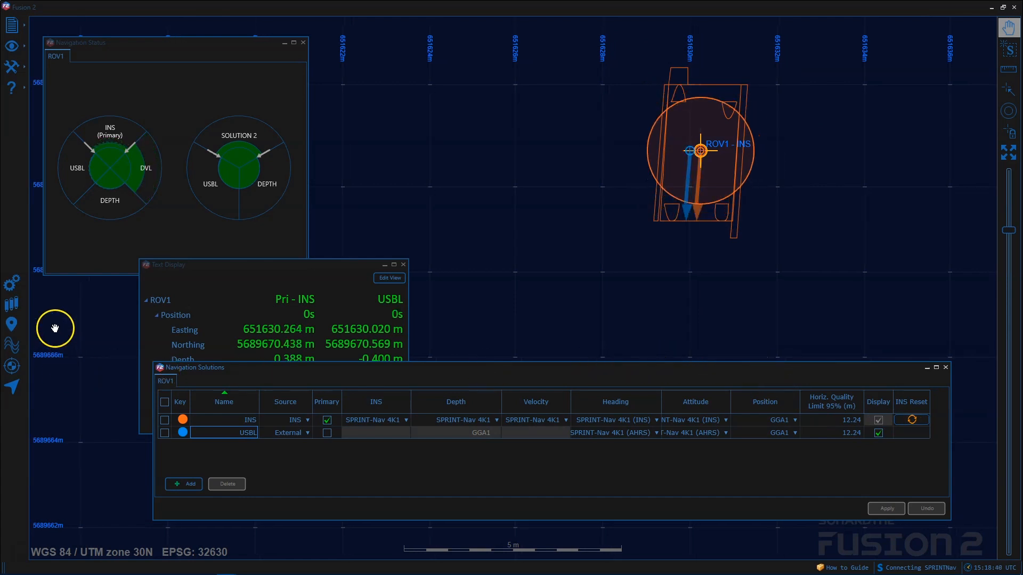
{"action": "left_click", "coordinate": [14, 285]}
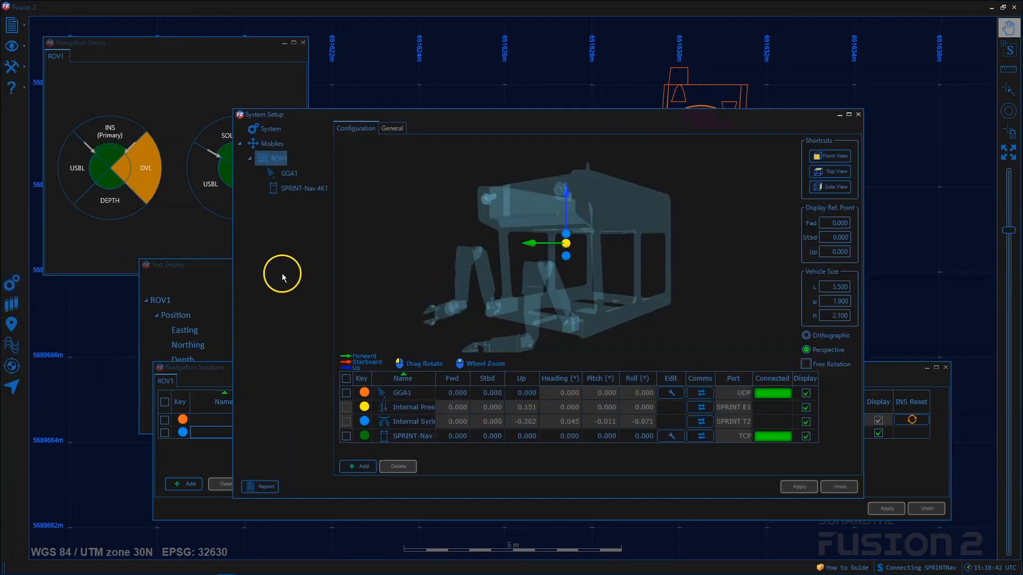
Set GGA1 aiding to time of arrival with manual 6 m horizontal quality, applied, and close setup.
{"action": "left_click", "coordinate": [288, 174]}
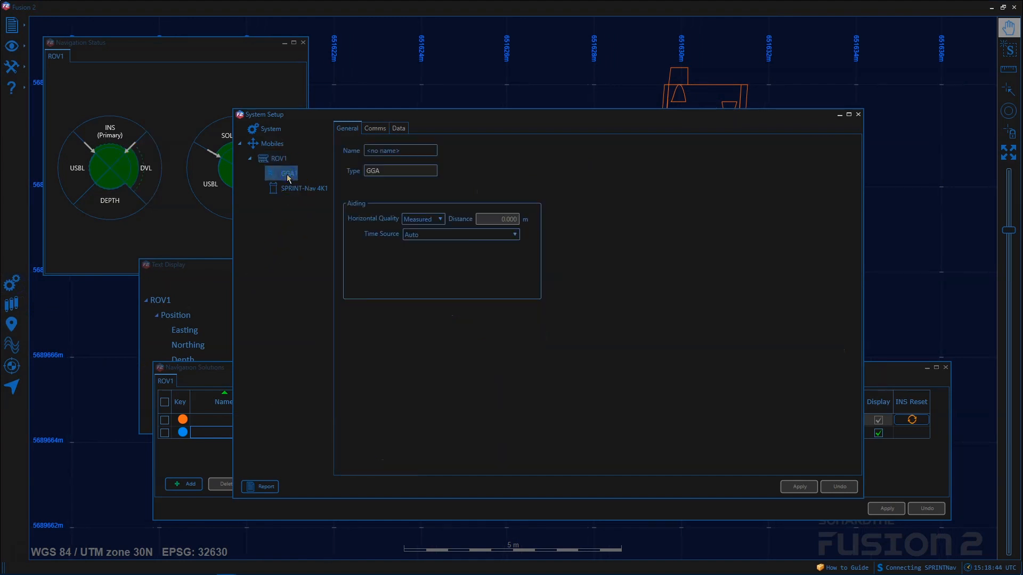
{"action": "left_click", "coordinate": [424, 238]}
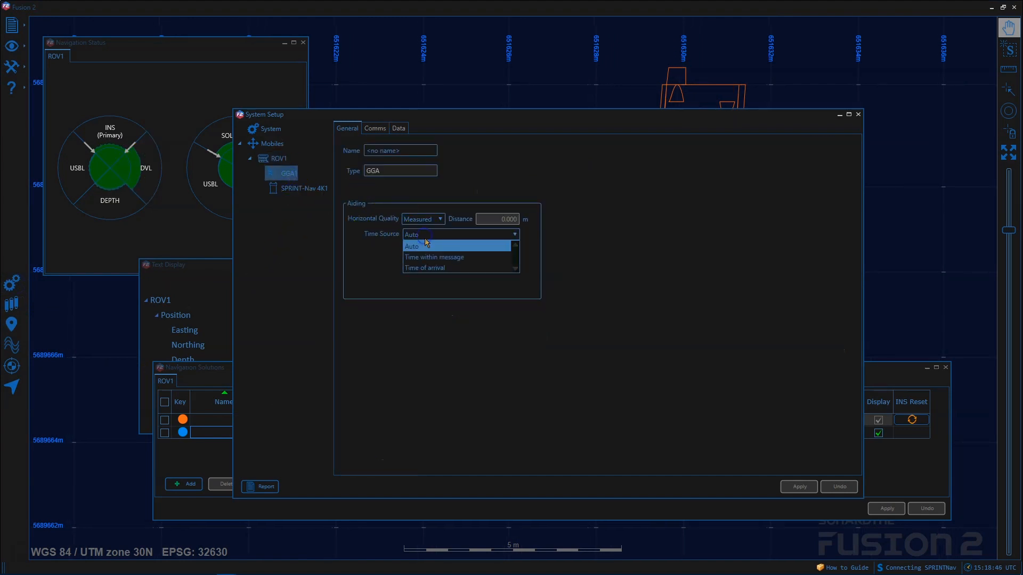
{"action": "left_click", "coordinate": [429, 270]}
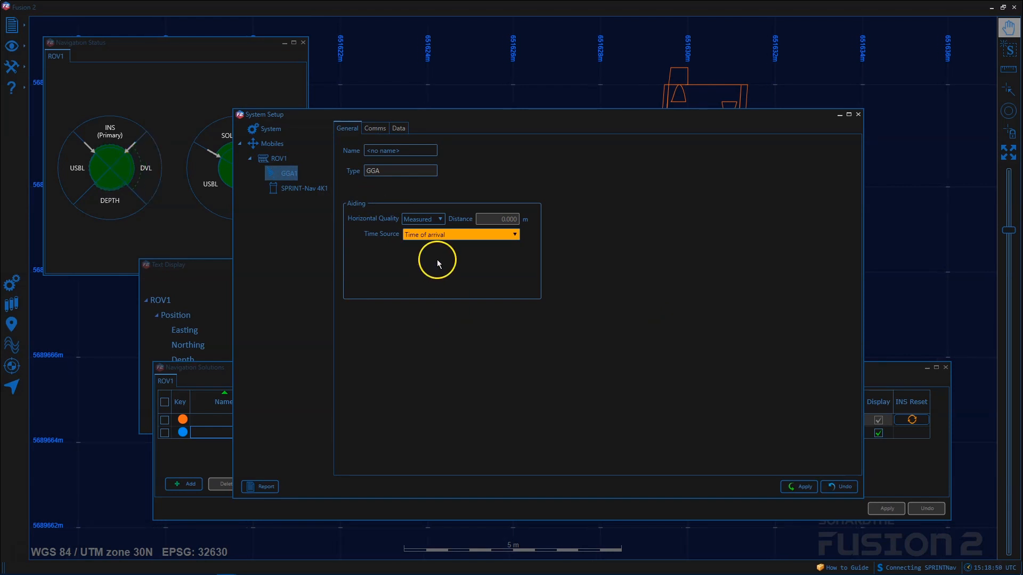
{"action": "left_click", "coordinate": [435, 222]}
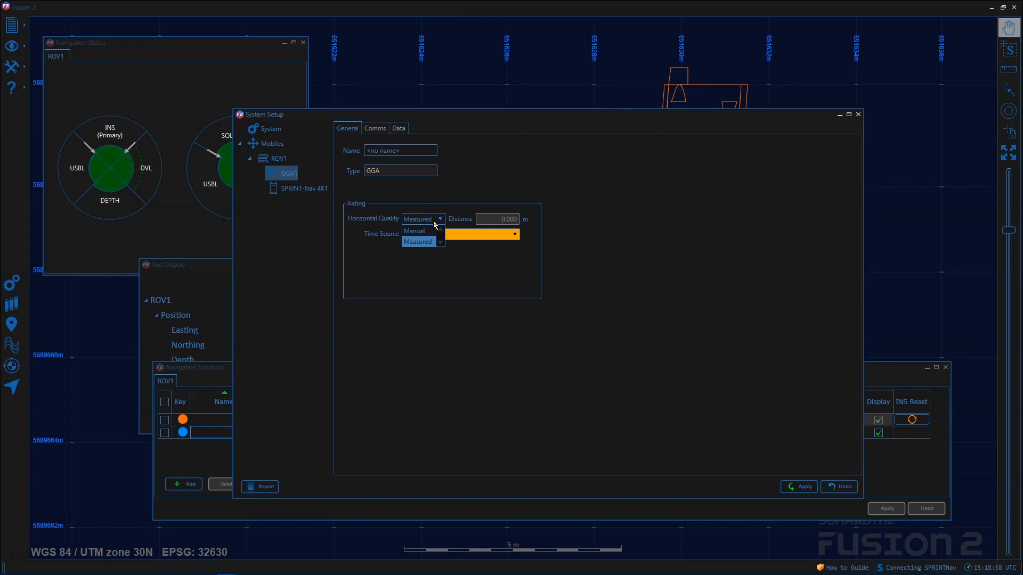
{"action": "left_click", "coordinate": [420, 231]}
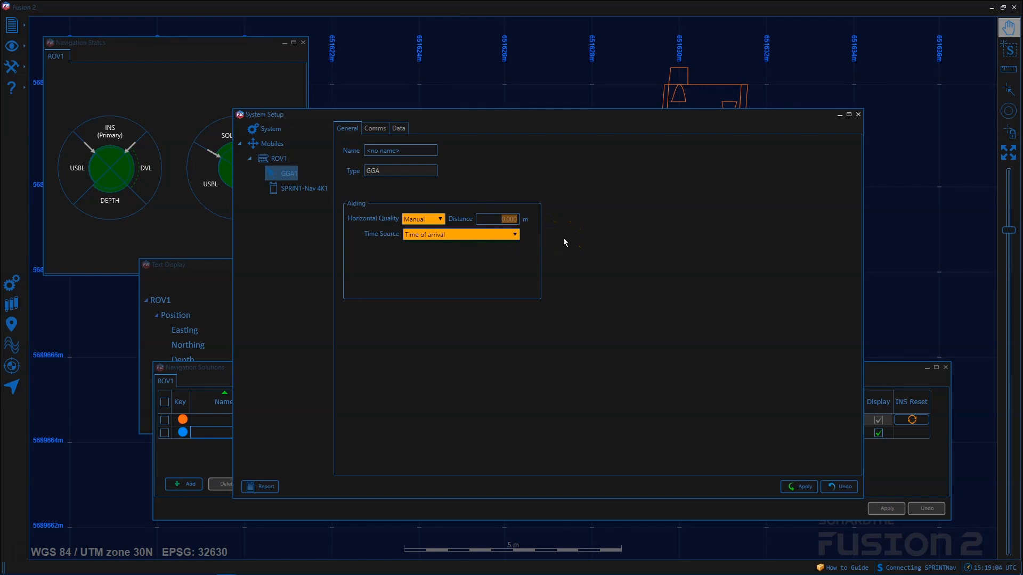
{"action": "type", "text": "6"}
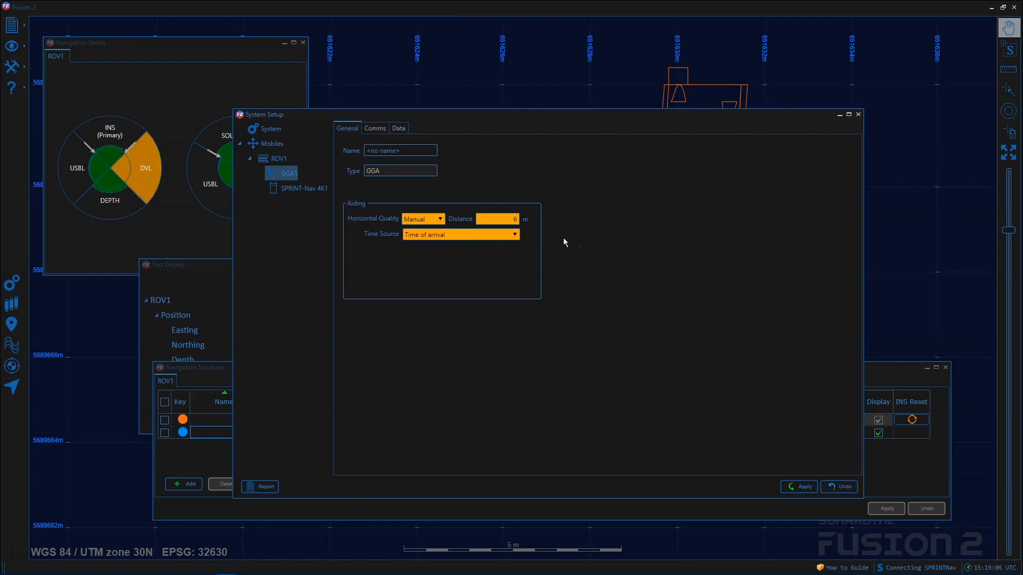
{"action": "left_click", "coordinate": [806, 488]}
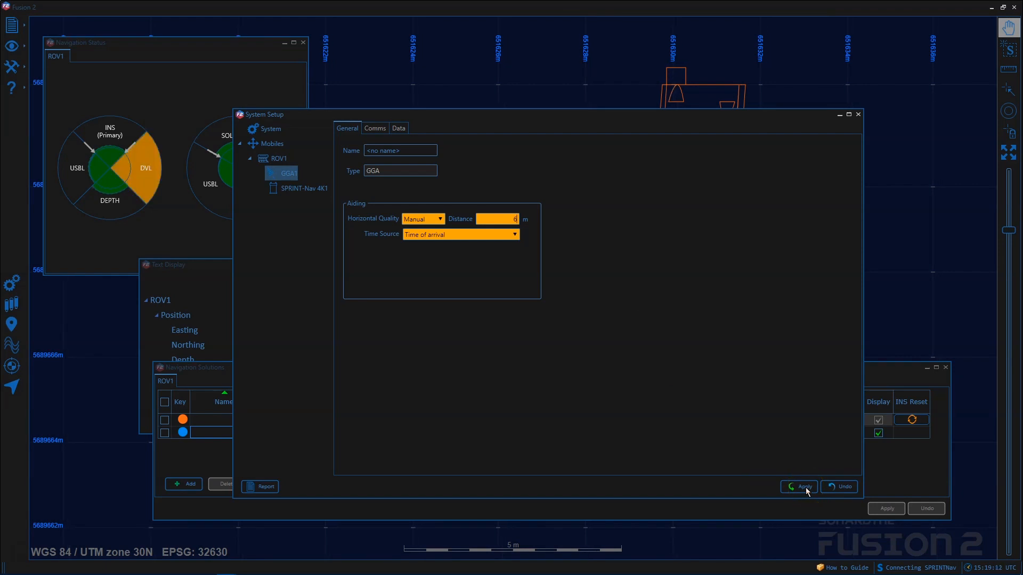
{"action": "left_click", "coordinate": [806, 489]}
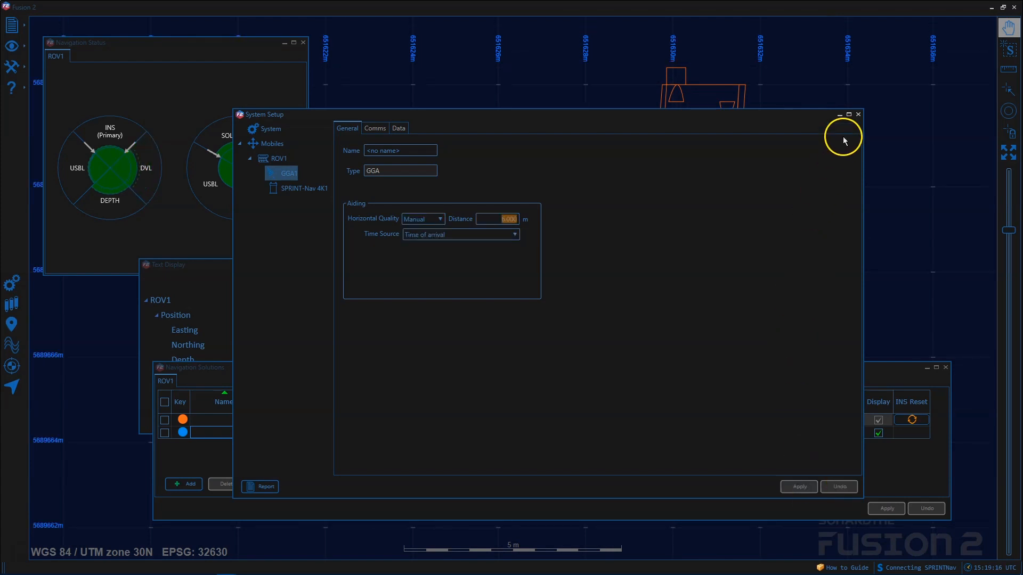
{"action": "left_click", "coordinate": [858, 114]}
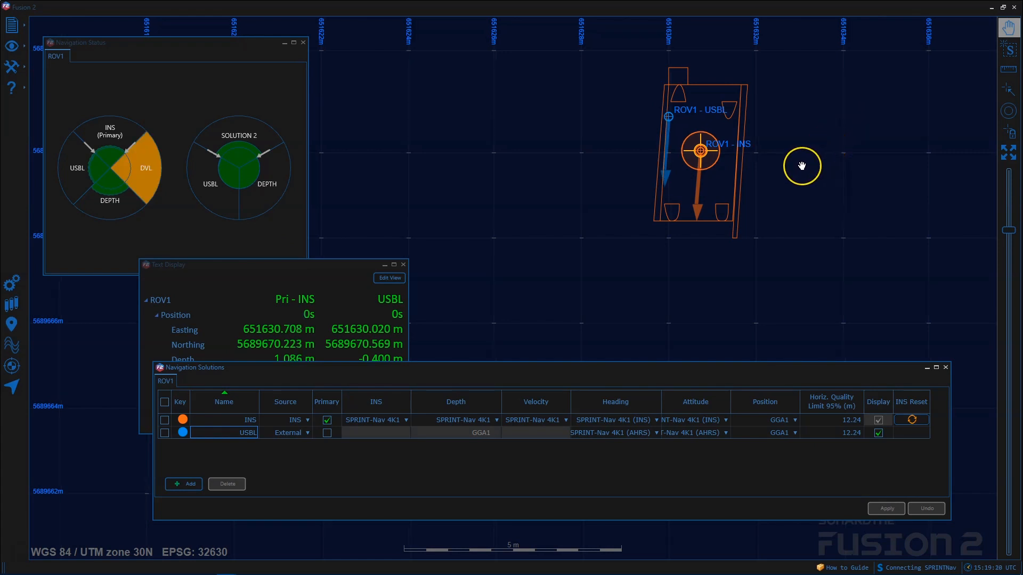
{"action": "scroll", "coordinate": [801, 165], "scroll_direction": "down", "scroll_amount": 2}
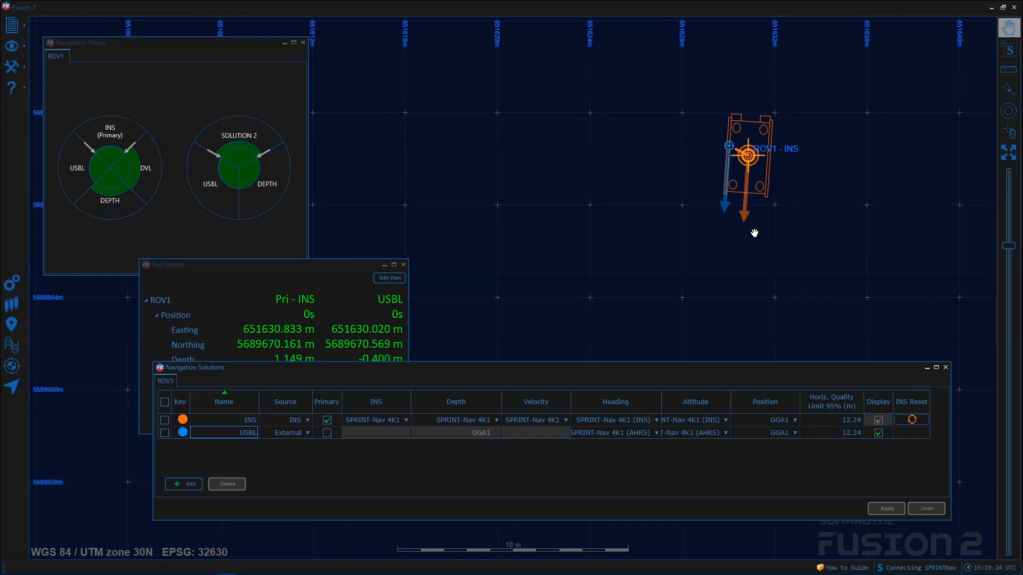
Add a UDP unicast output, Output1, to ROV1 on port 5006.
{"action": "left_click", "coordinate": [14, 284]}
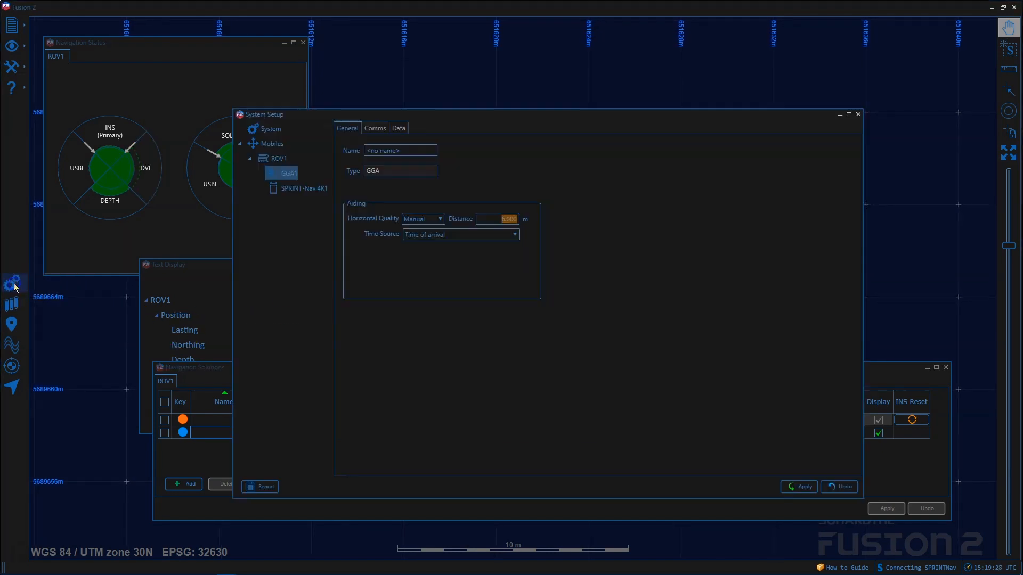
{"action": "right_click", "coordinate": [279, 158]}
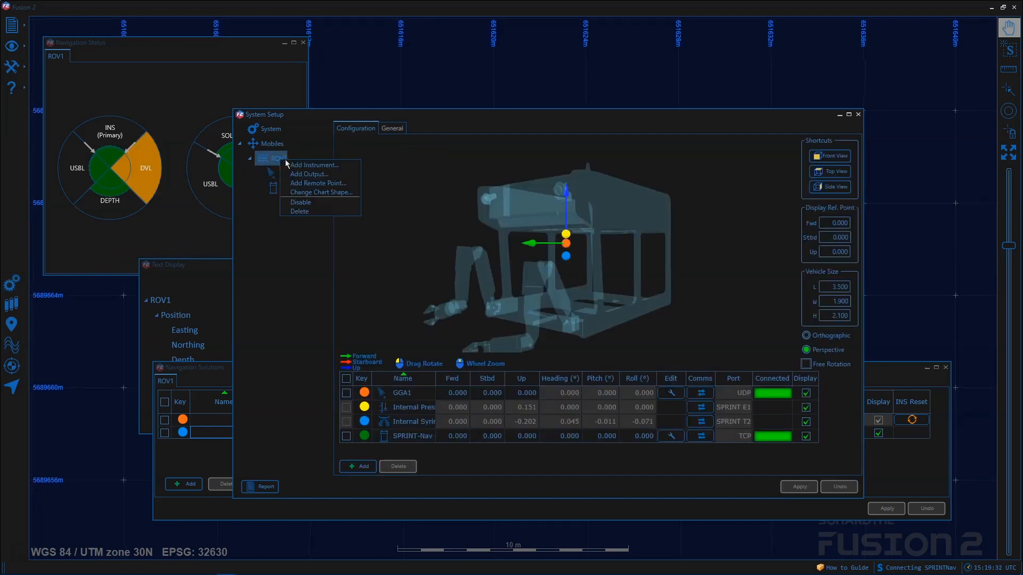
{"action": "left_click", "coordinate": [307, 174]}
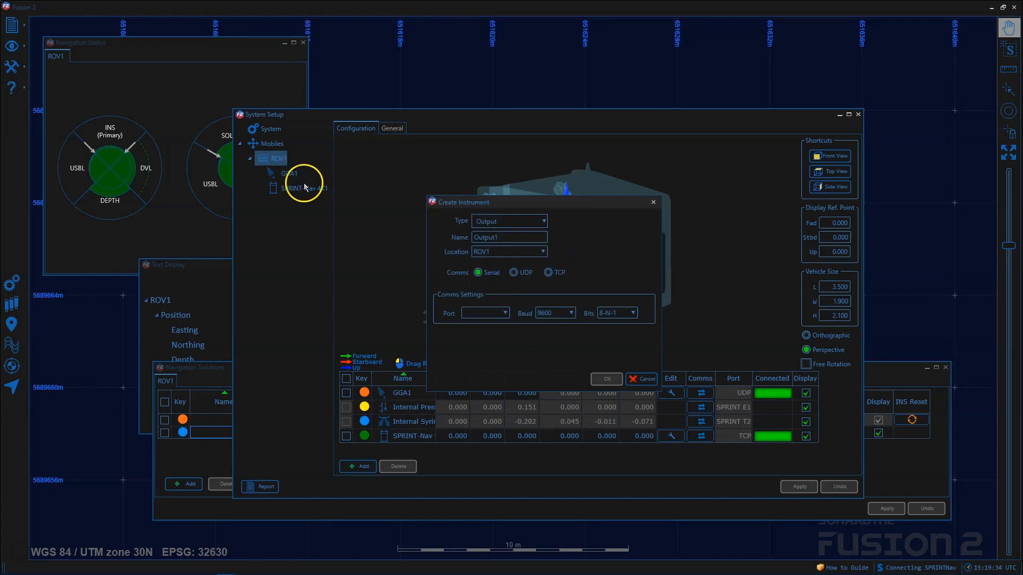
{"action": "left_click", "coordinate": [515, 272]}
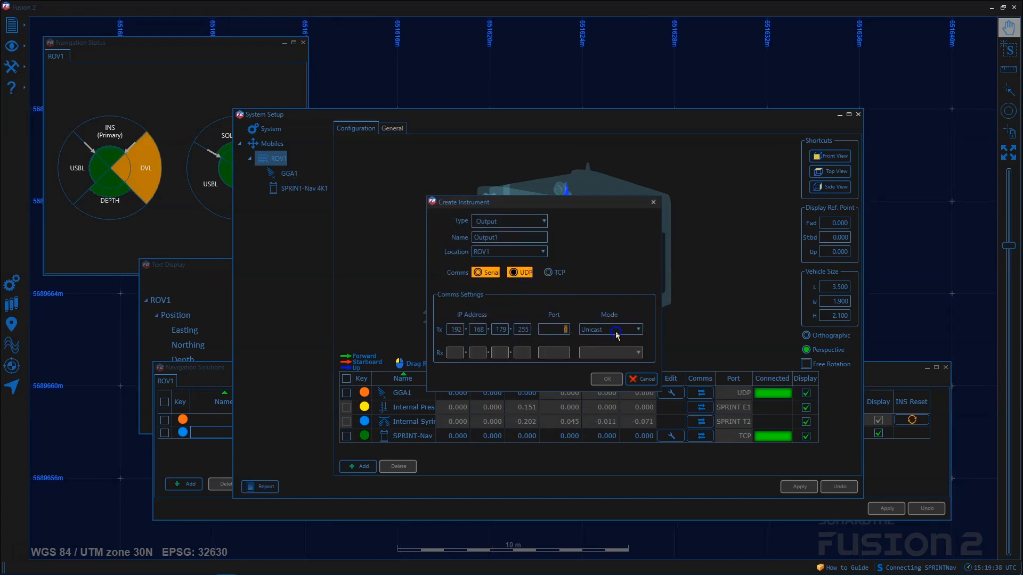
{"action": "double_click", "coordinate": [554, 330]}
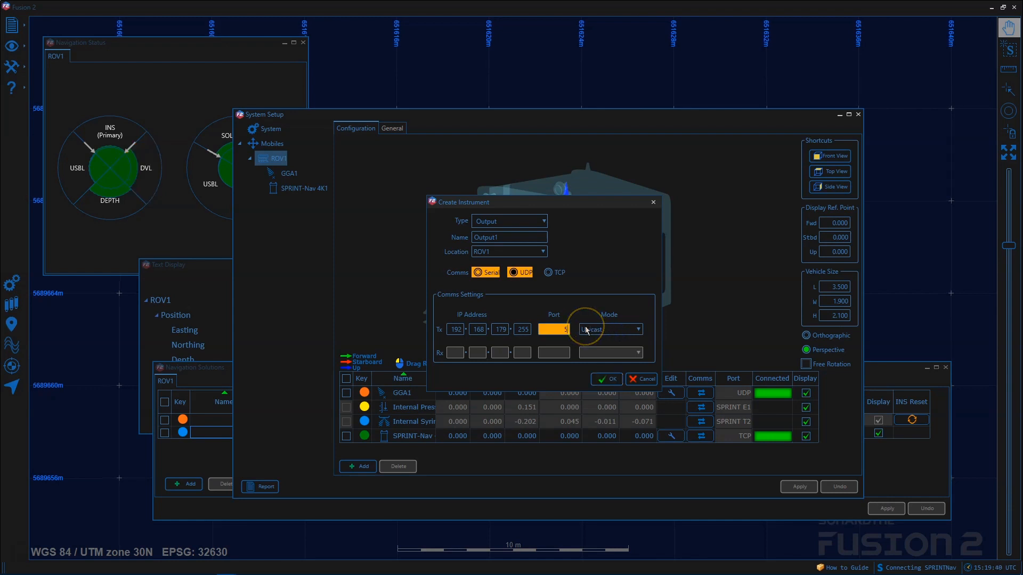
{"action": "type", "text": "00"}
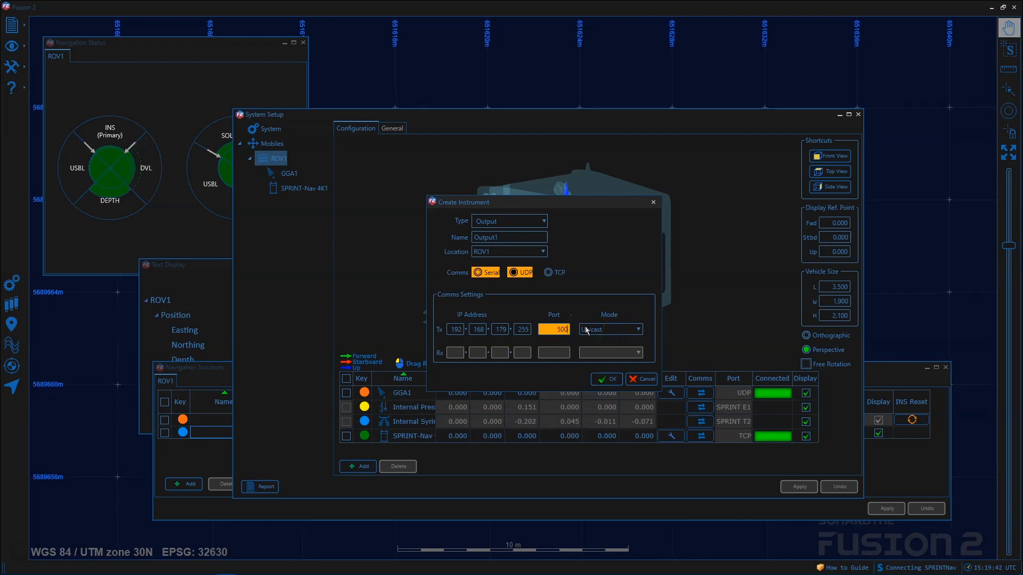
{"action": "type", "text": "0"}
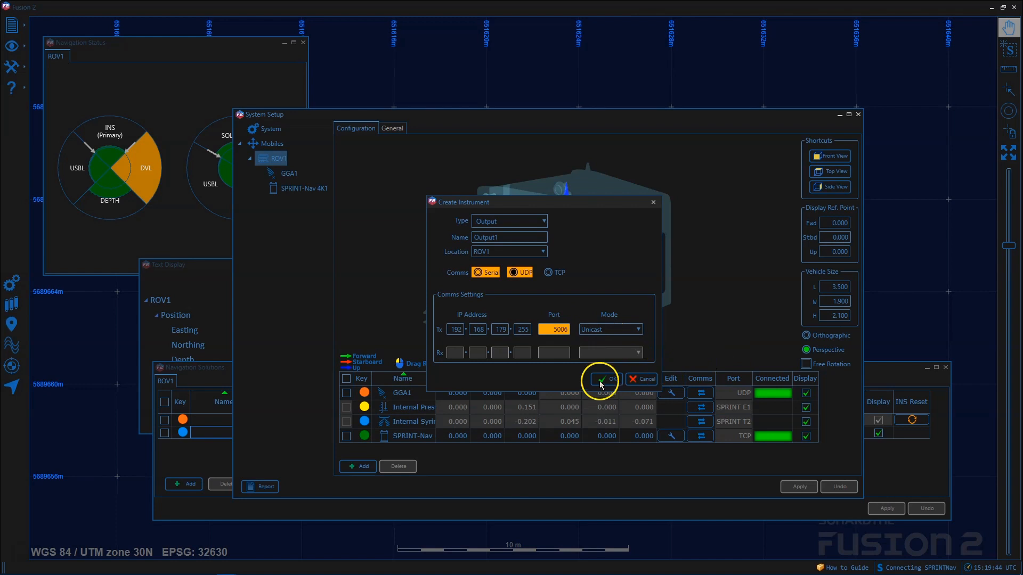
{"action": "left_click", "coordinate": [602, 380]}
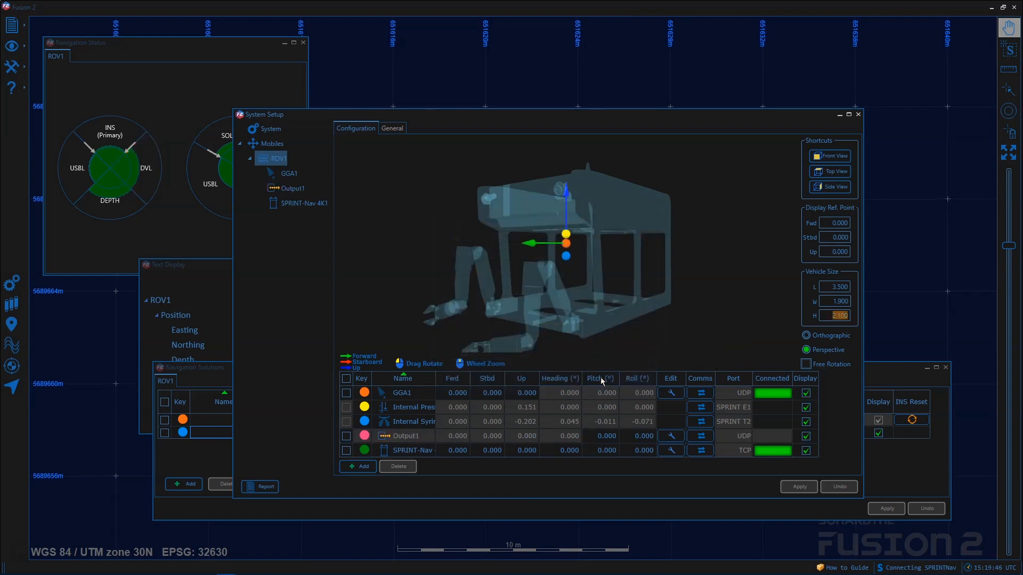
Set Output1 to send the INS solution as LNAV (Multiplexed) from the INS Algorithm, applied.
{"action": "left_click", "coordinate": [672, 435]}
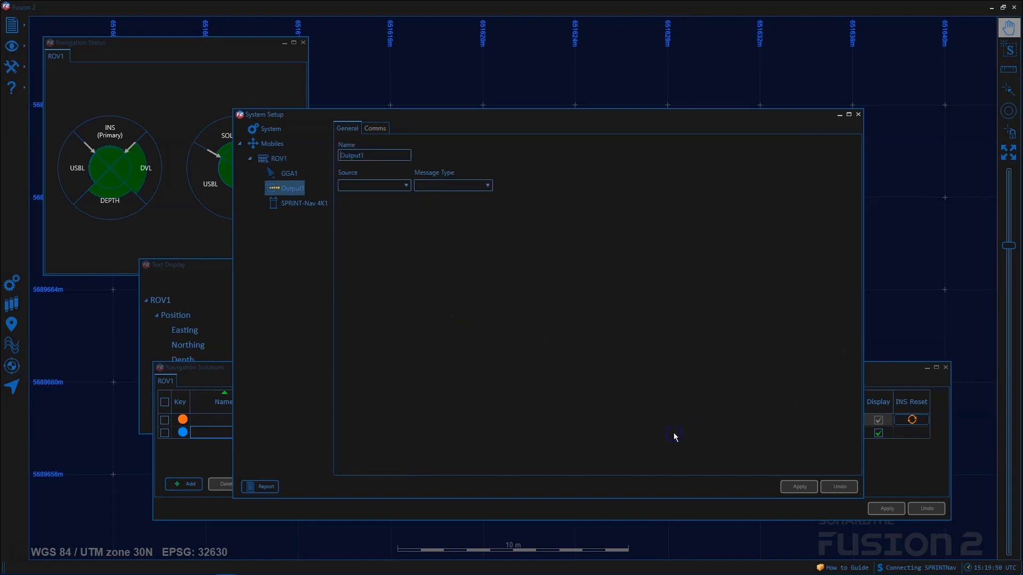
{"action": "left_click", "coordinate": [403, 186]}
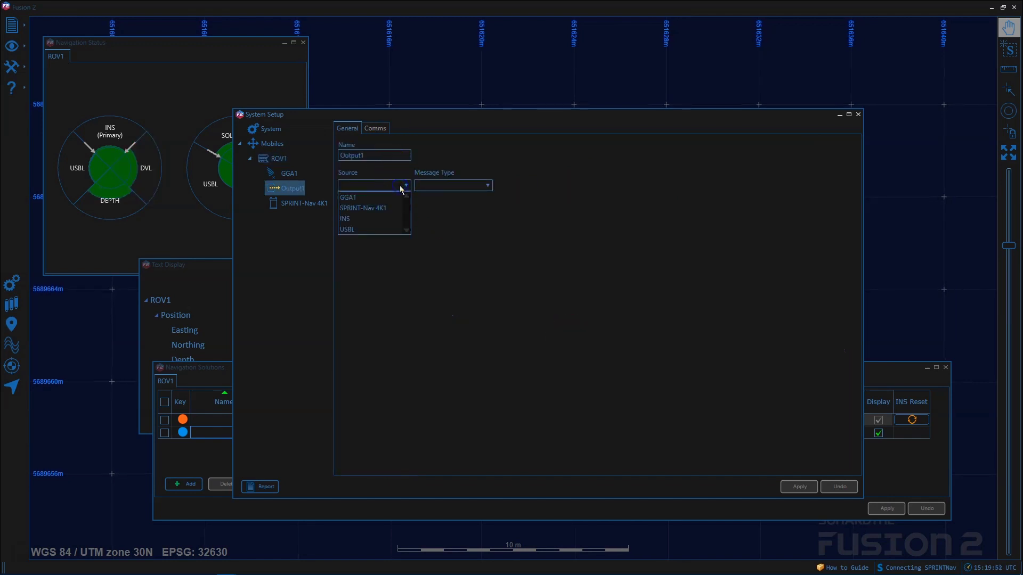
{"action": "left_click", "coordinate": [386, 219]}
{"action": "left_click", "coordinate": [453, 187]}
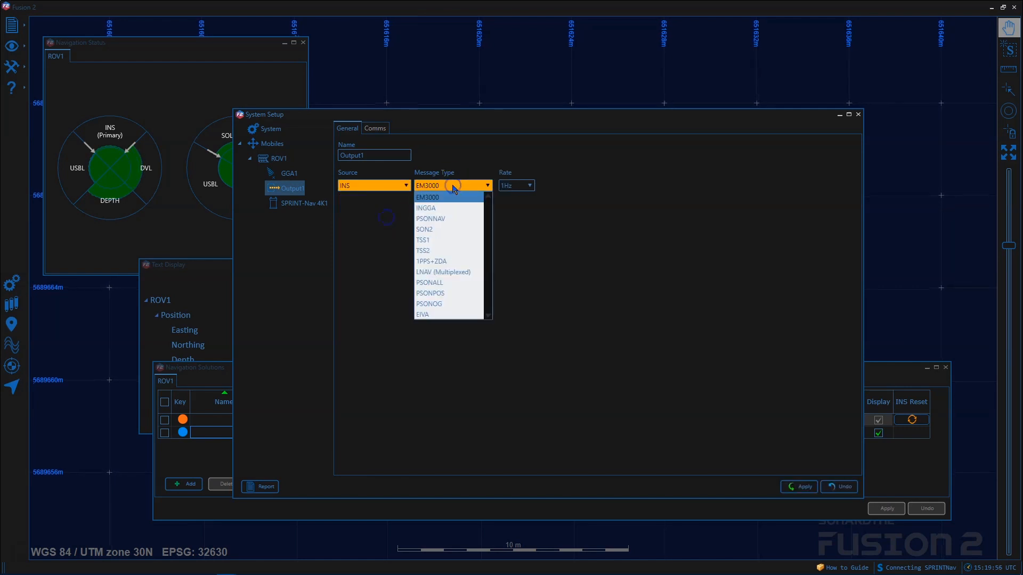
{"action": "left_click", "coordinate": [436, 273]}
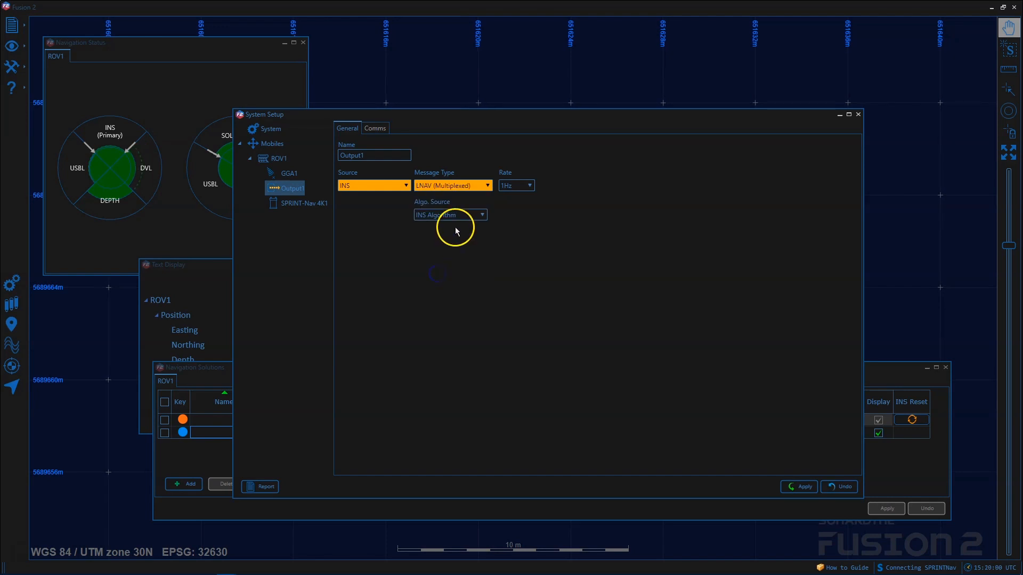
{"action": "left_click", "coordinate": [482, 215]}
{"action": "left_click", "coordinate": [482, 216]}
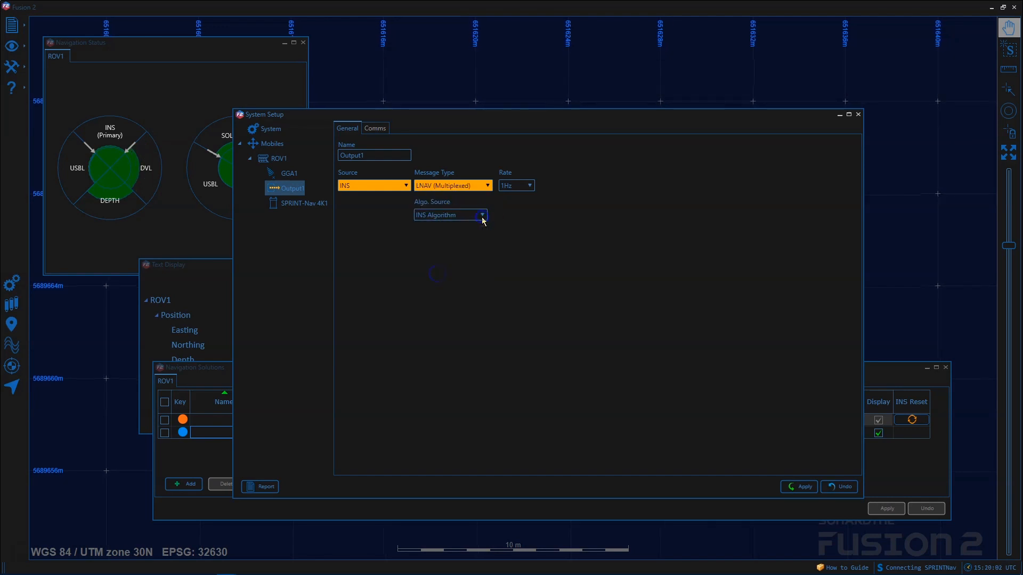
{"action": "left_click", "coordinate": [788, 486]}
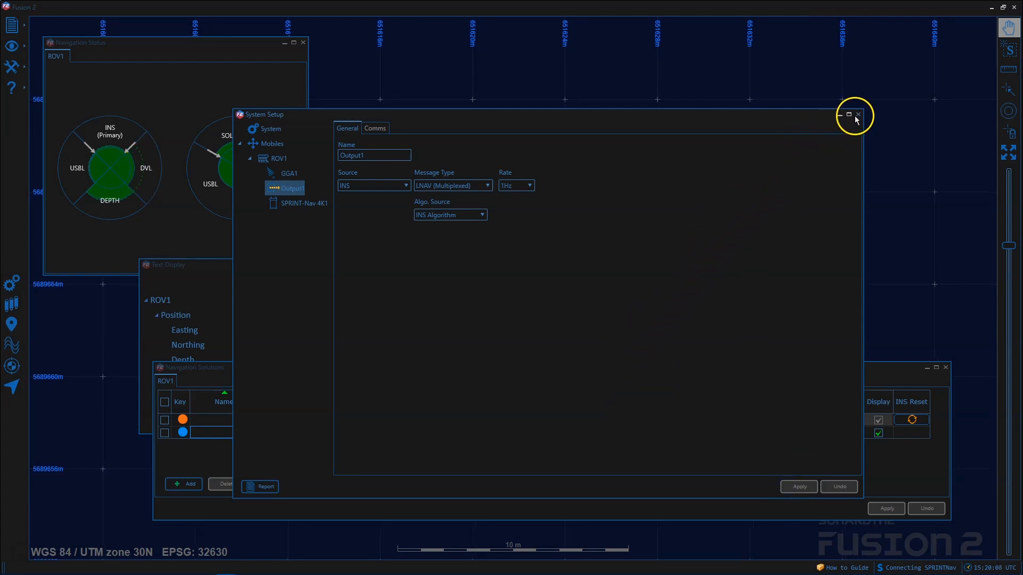
Close System Setup and bring up Navigation Status from the View menu.
{"action": "left_click", "coordinate": [857, 117]}
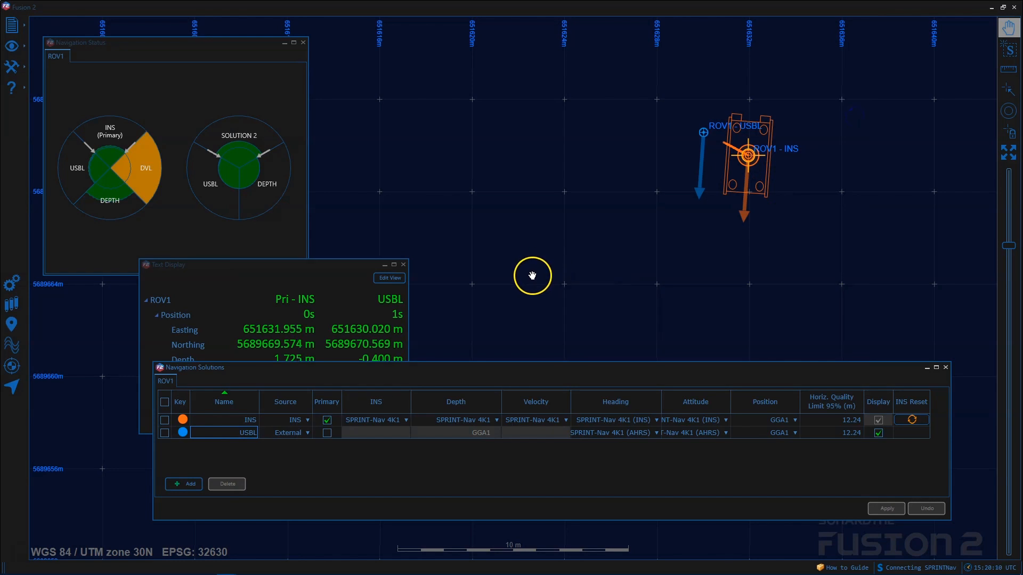
{"action": "left_click", "coordinate": [12, 46]}
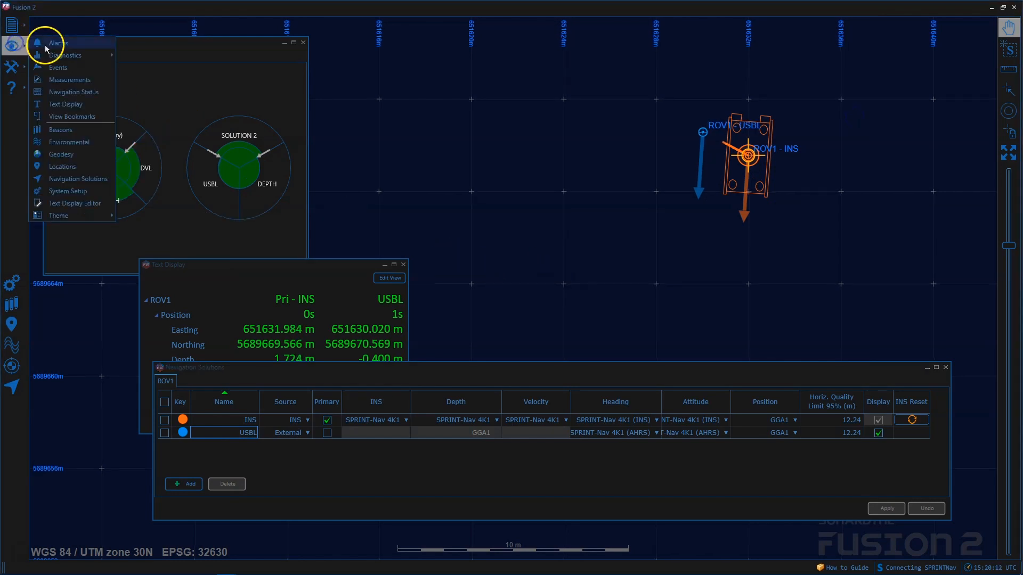
{"action": "left_click", "coordinate": [205, 51]}
Dock the Navigation Status window into the workspace beside the map.
{"action": "left_click_drag", "start_coordinate": [205, 53], "coordinate": [387, 106]}
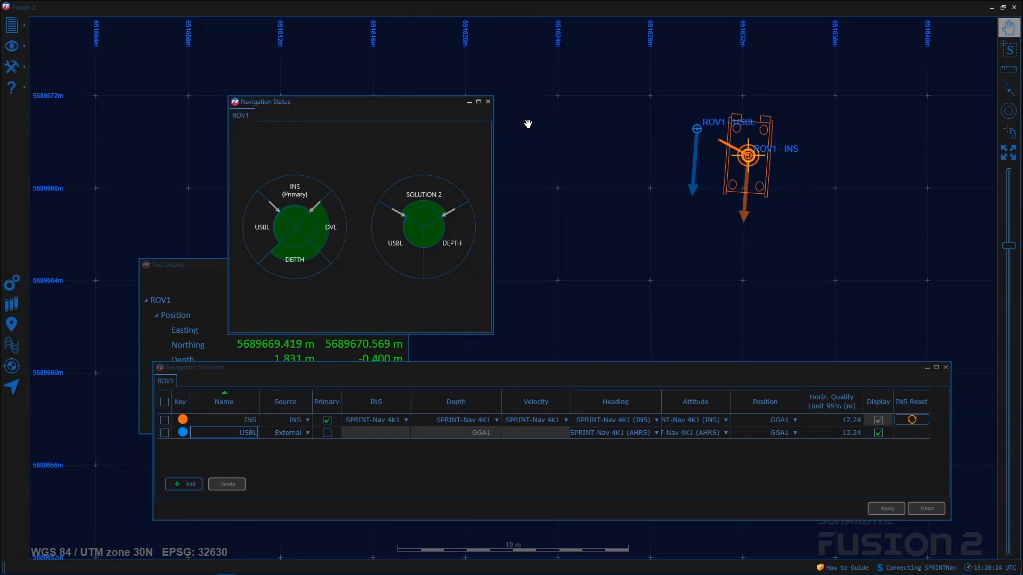
{"action": "left_click_drag", "start_coordinate": [518, 158], "coordinate": [515, 166]}
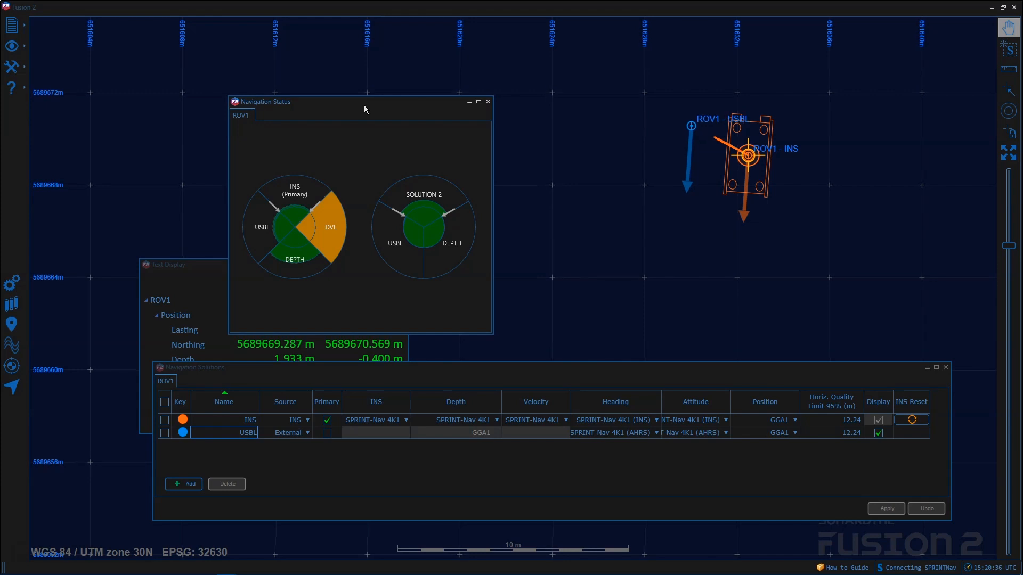
{"action": "mouse_move", "coordinate": [364, 105]}
{"action": "left_mouse_down"}
{"action": "mouse_move", "coordinate": [259, 175]}
{"action": "mouse_move", "coordinate": [508, 287]}
{"action": "left_mouse_up"}
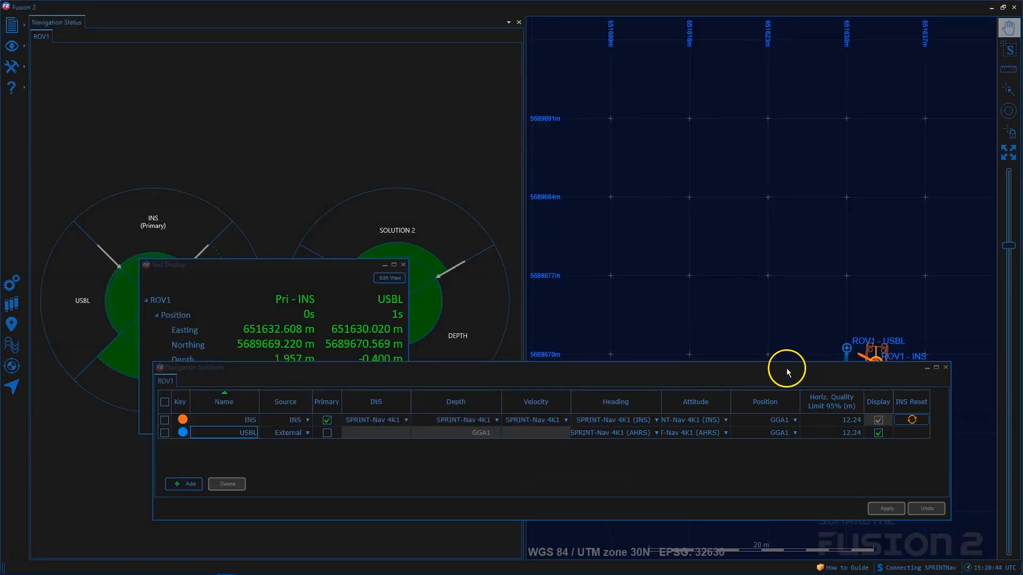
Dock Navigation Solutions across the bottom and add Altitude to the Text Display fields.
{"action": "mouse_move", "coordinate": [787, 369]}
{"action": "left_mouse_down"}
{"action": "mouse_move", "coordinate": [485, 546]}
{"action": "mouse_move", "coordinate": [516, 540]}
{"action": "left_mouse_up"}
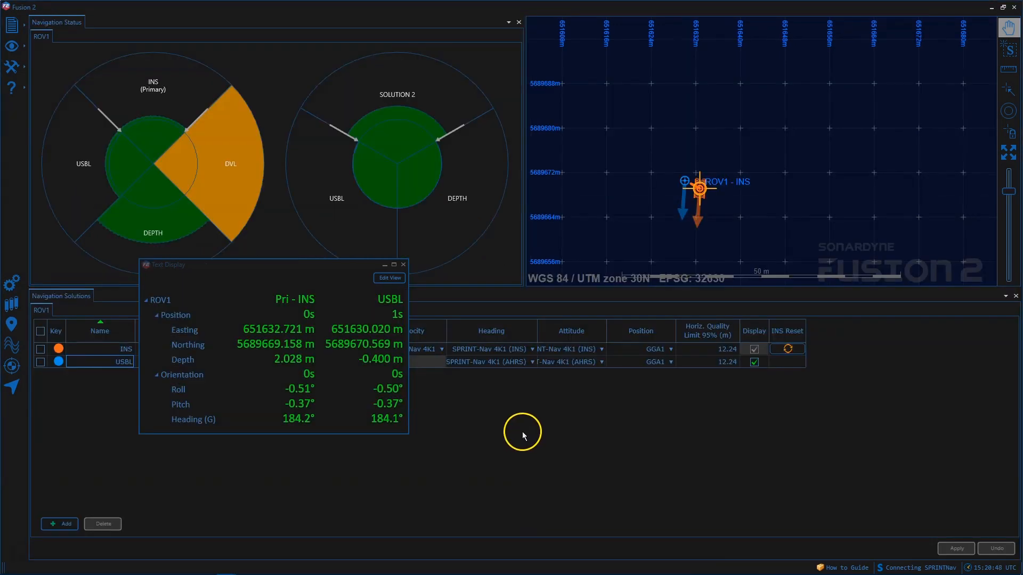
{"action": "left_click", "coordinate": [379, 278]}
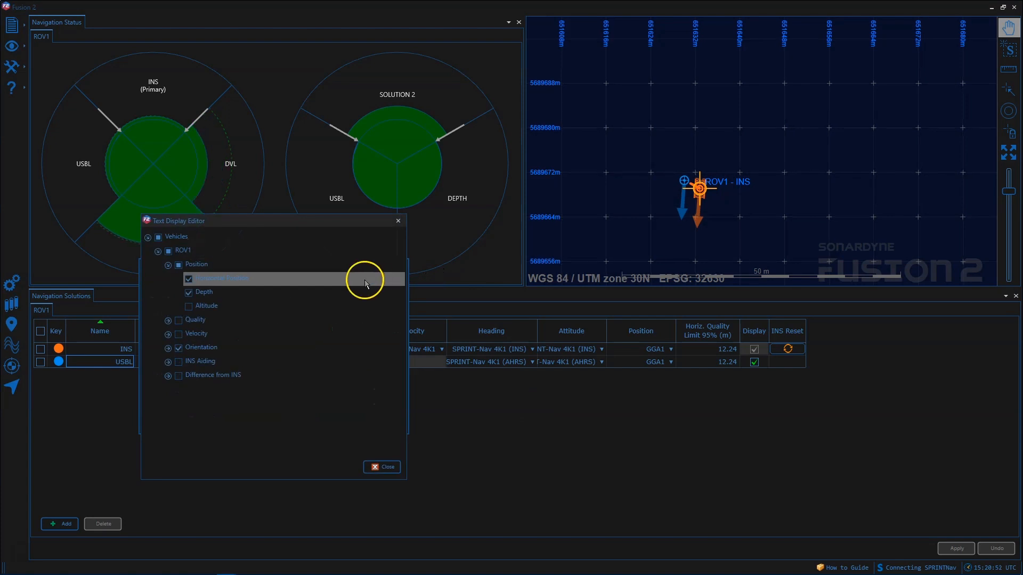
{"action": "left_click", "coordinate": [189, 306]}
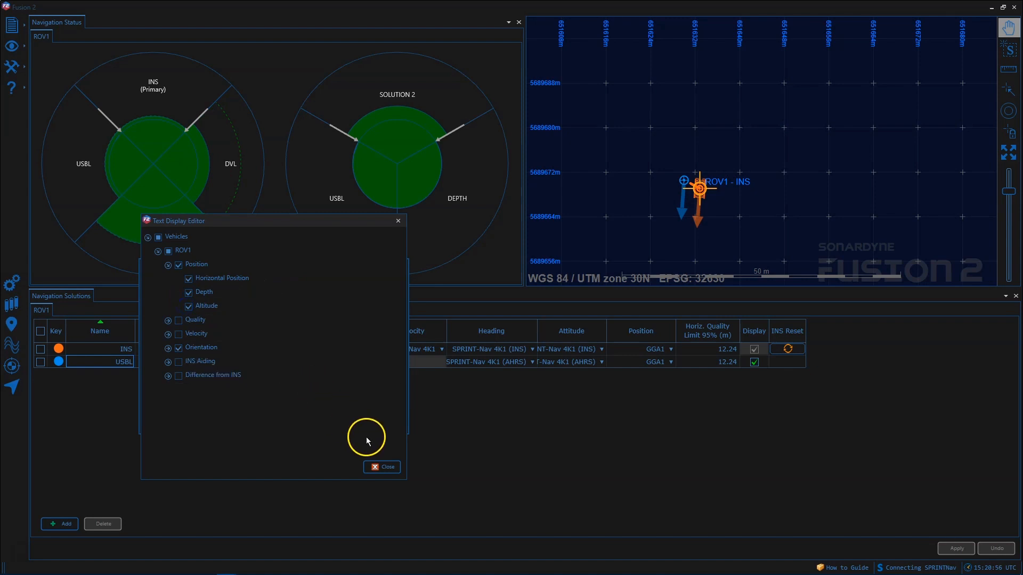
{"action": "left_click", "coordinate": [382, 468]}
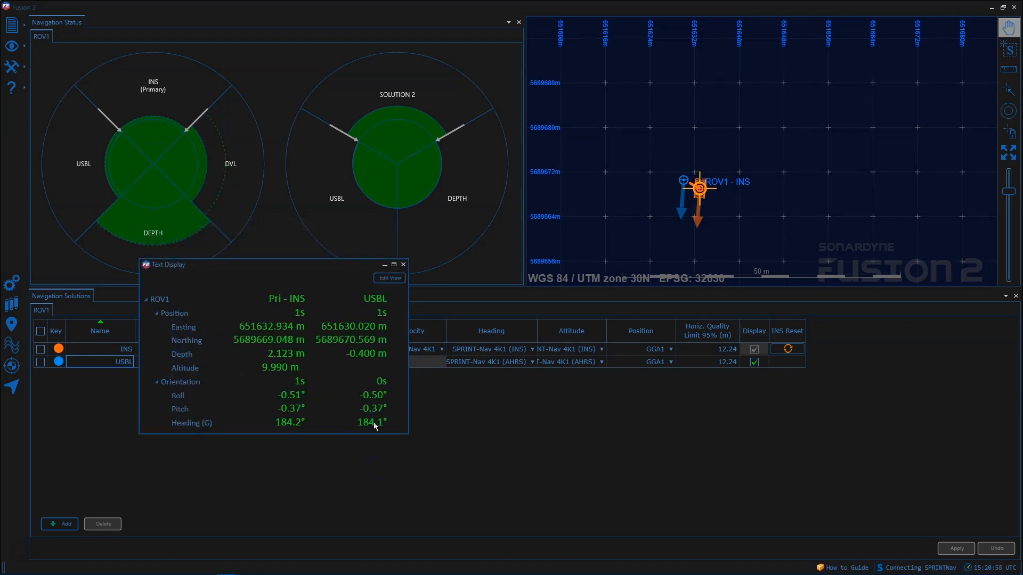
Dock Text Display above Navigation Status, enlarge the upper panels and narrow them to widen the map.
{"action": "left_click_drag", "start_coordinate": [293, 272], "coordinate": [277, 132]}
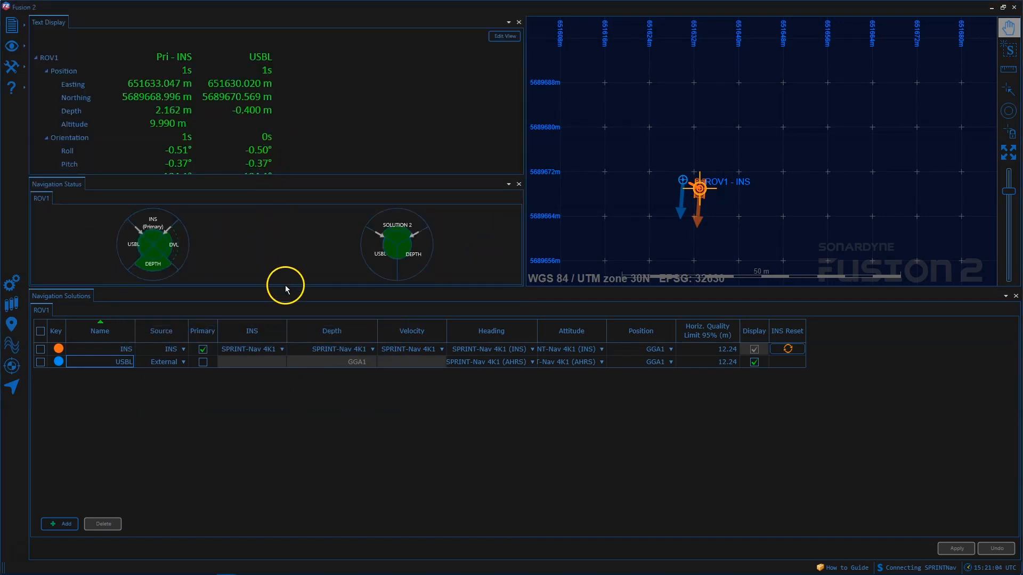
{"action": "left_click_drag", "start_coordinate": [284, 296], "coordinate": [271, 434]}
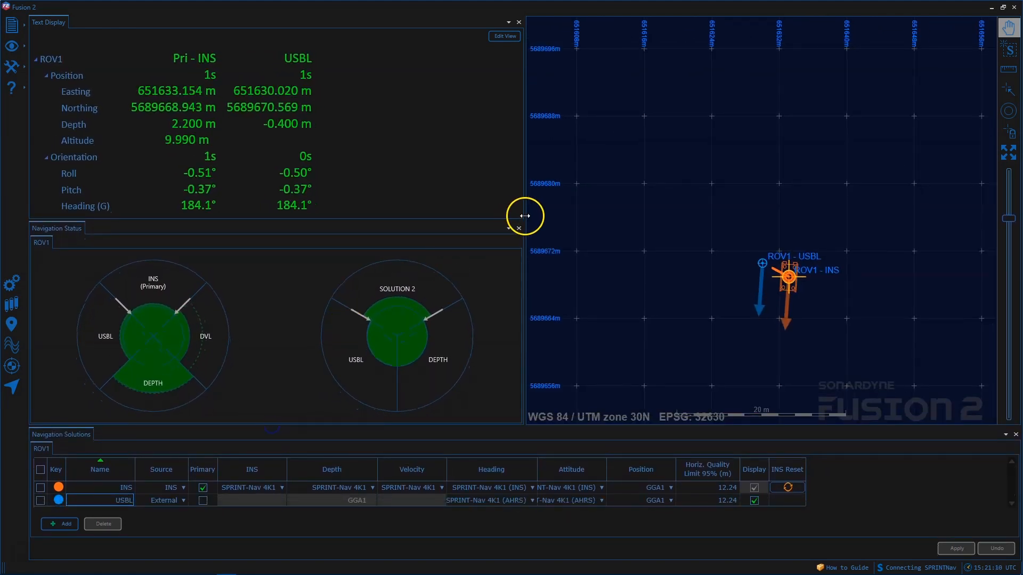
{"action": "left_click_drag", "start_coordinate": [525, 214], "coordinate": [404, 218]}
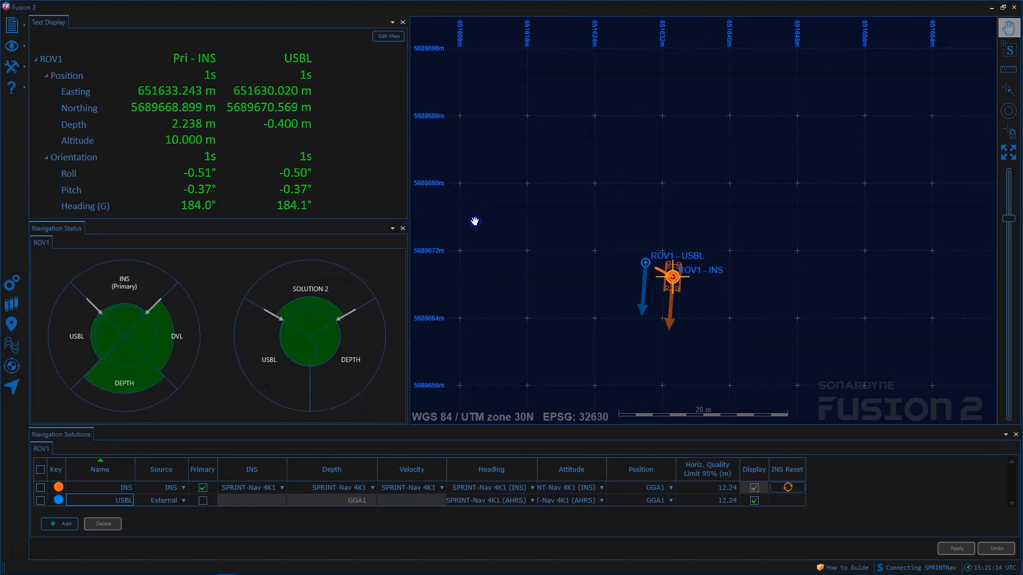